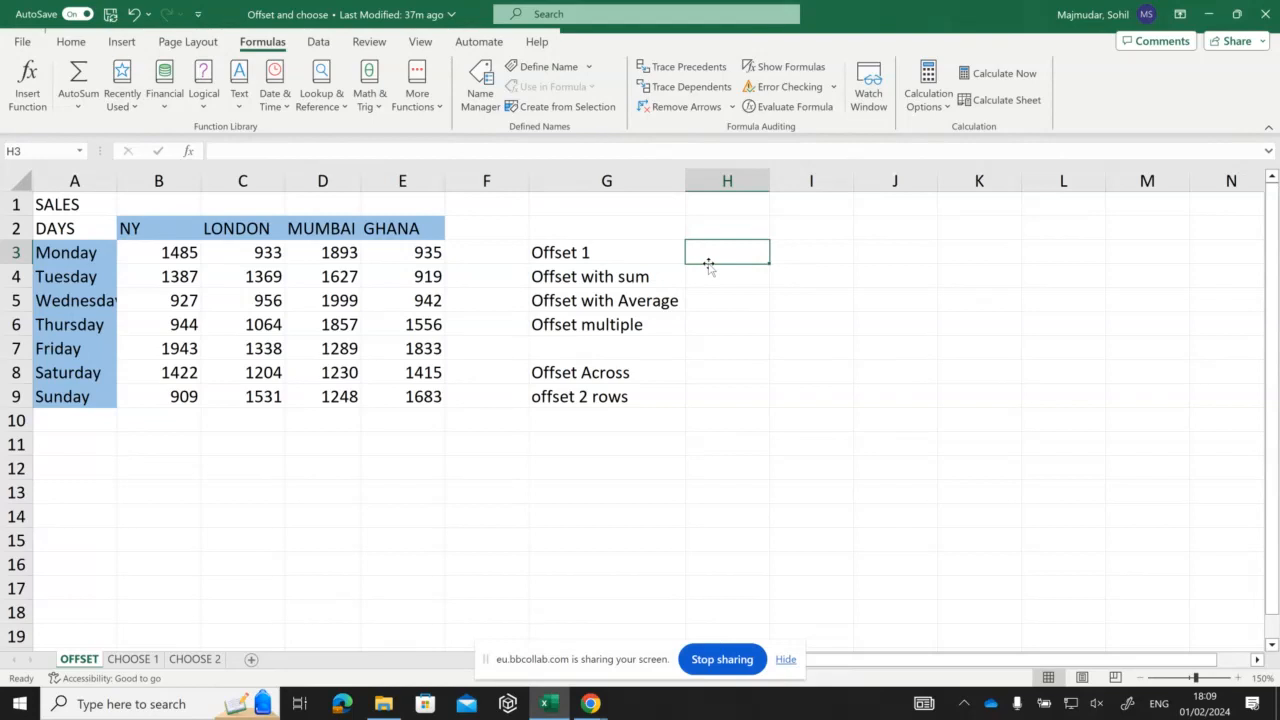
Enter the formula =OFFSET(A2,3,3) in cell H3 for Offset 1.
text(=)
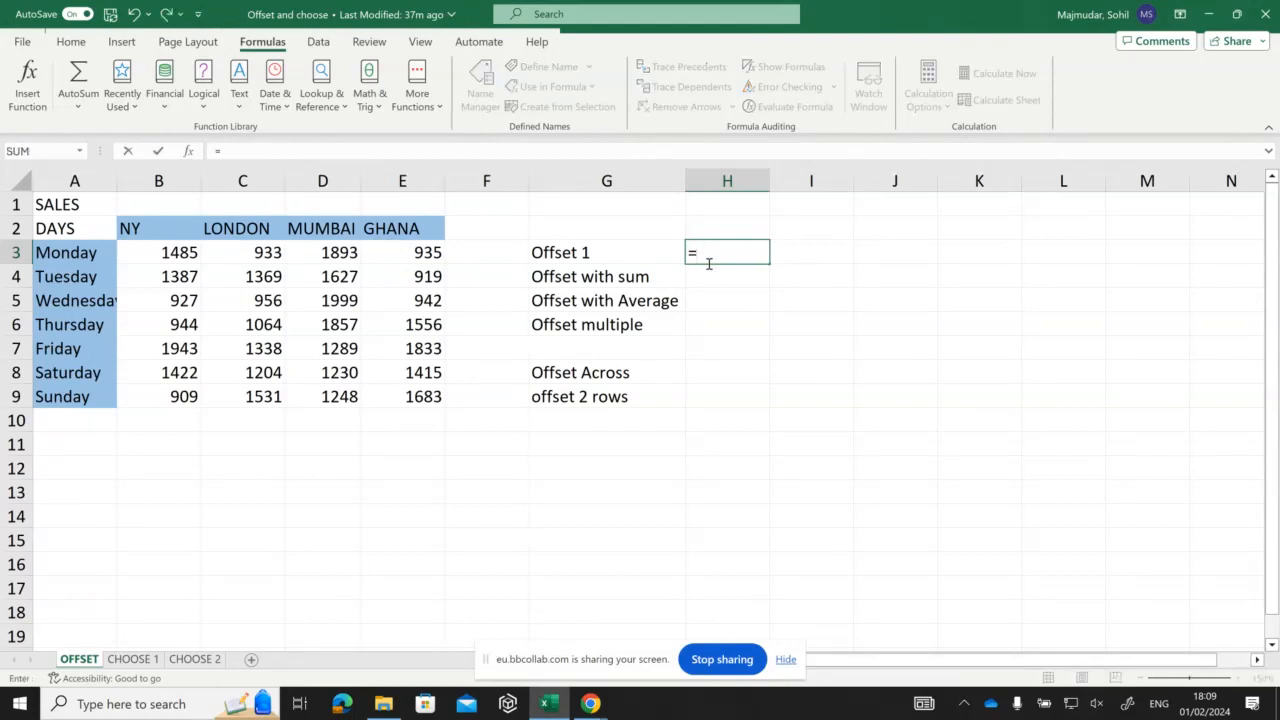
text(P)
key(BackSpace)
text(O)
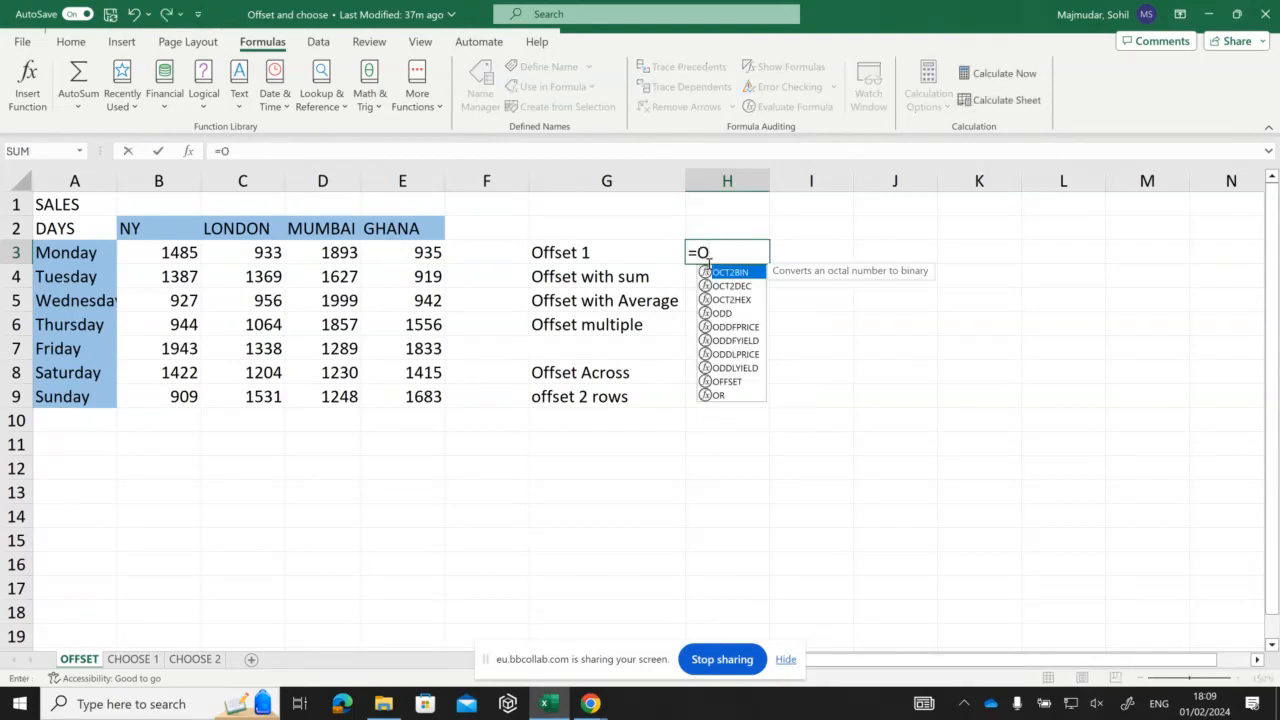
text(FFSET)
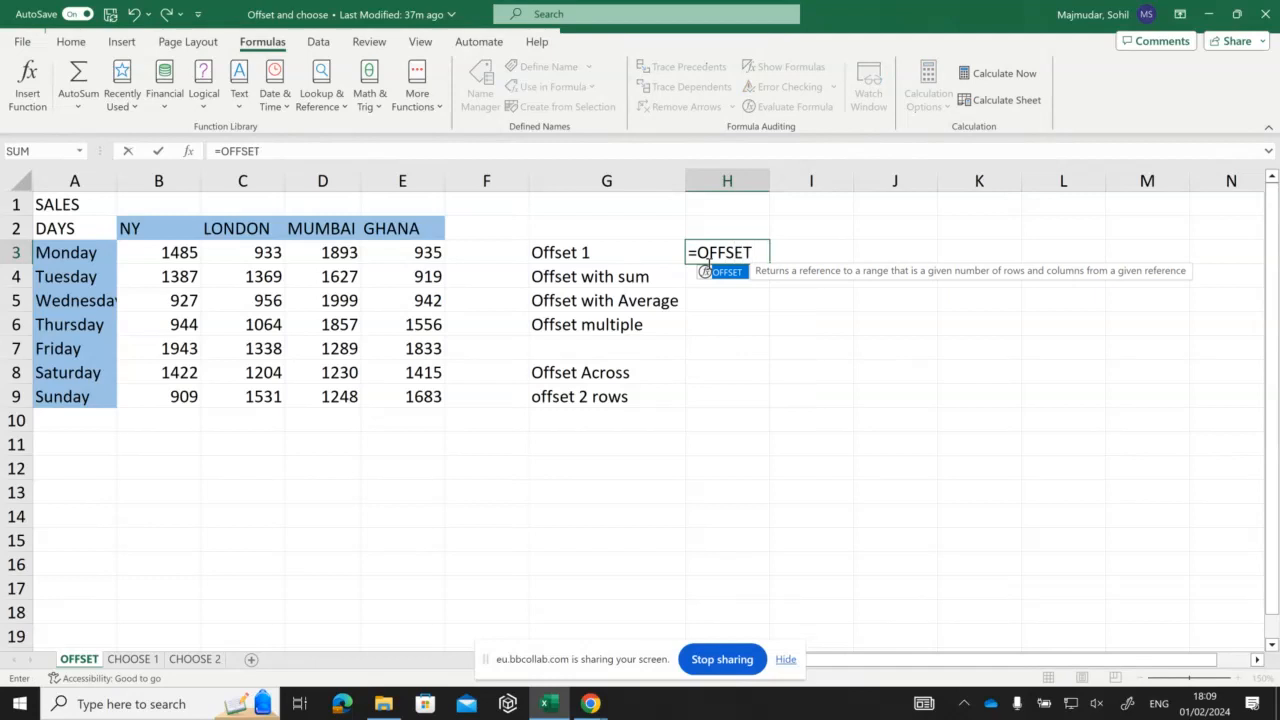
text(()
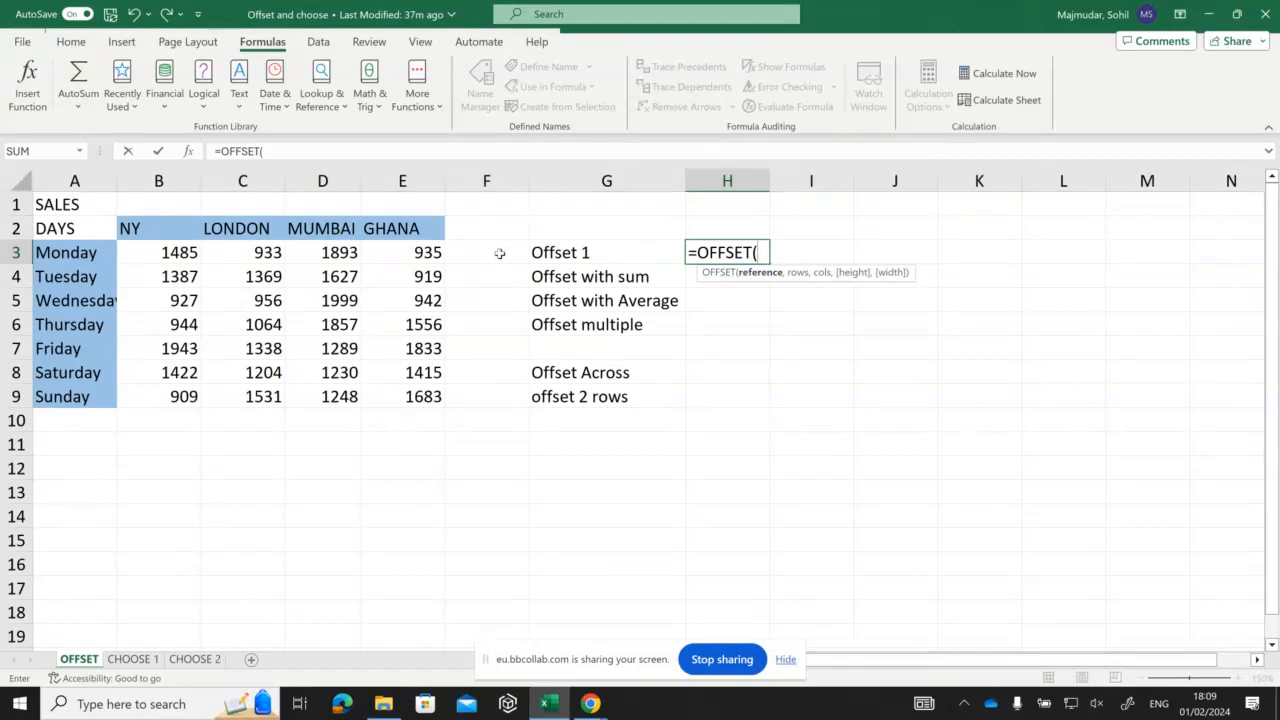
click(80, 230)
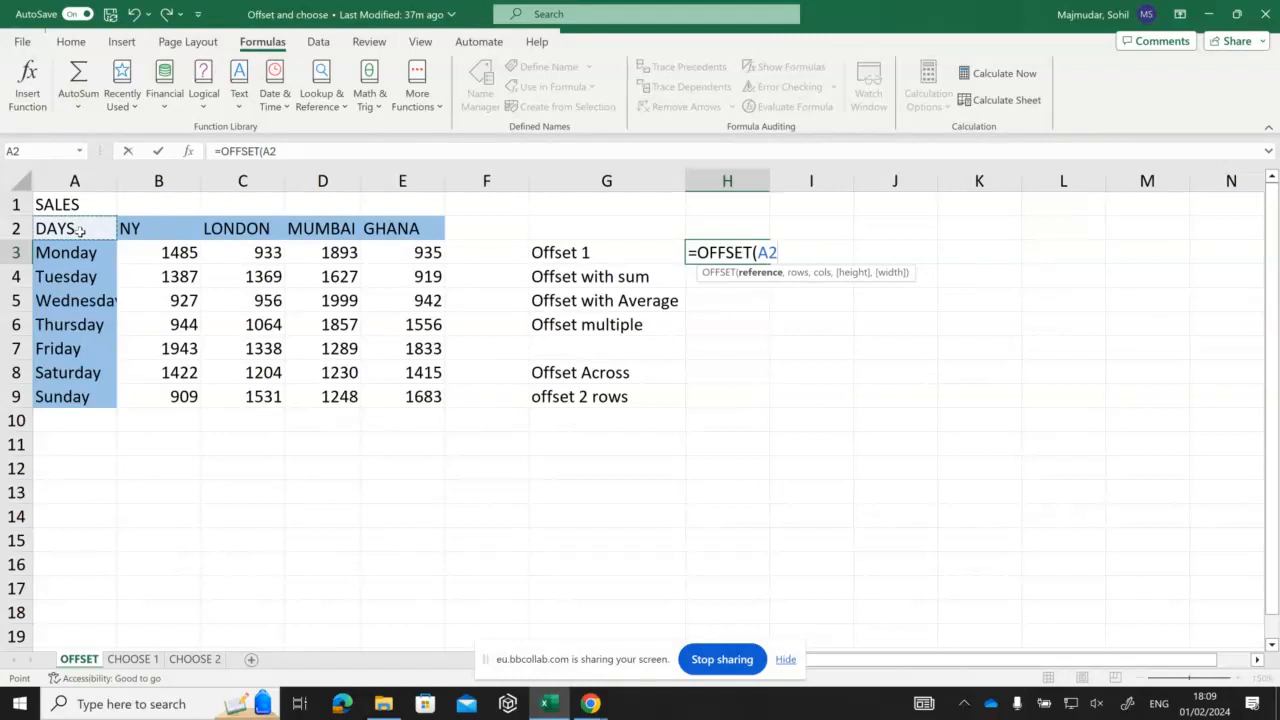
text(,)
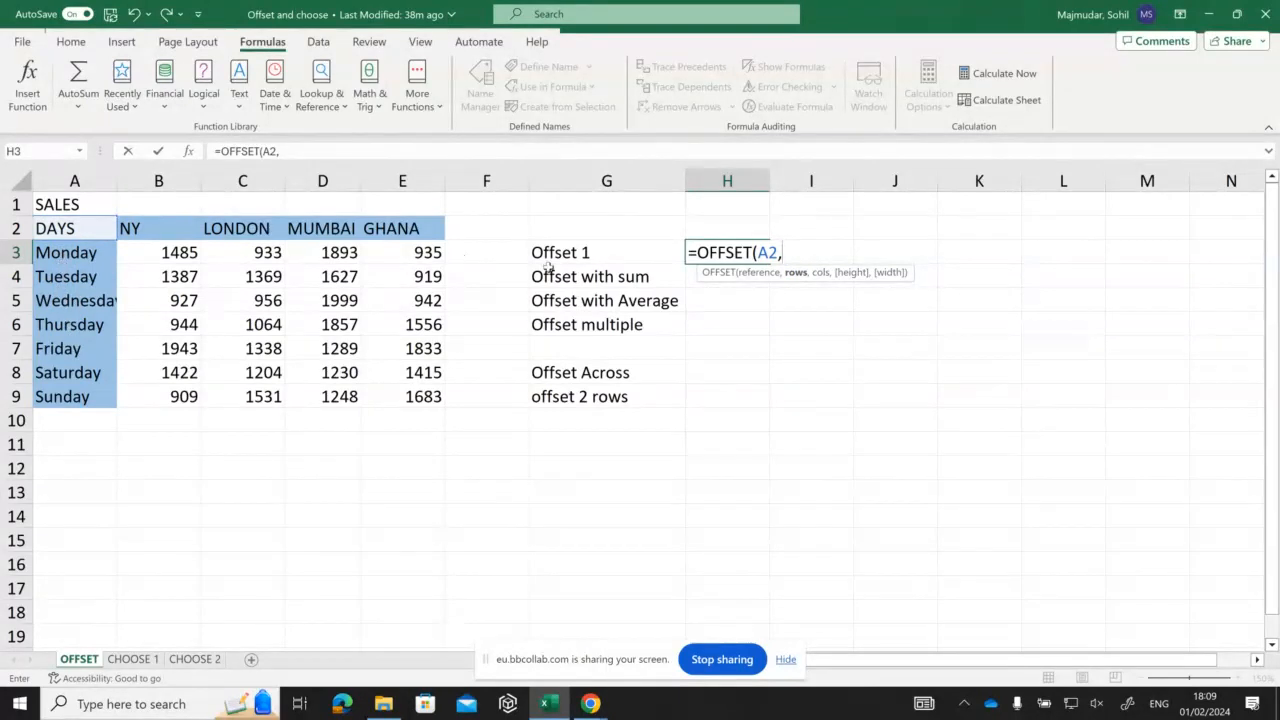
text(3)
text(,)
text(3)
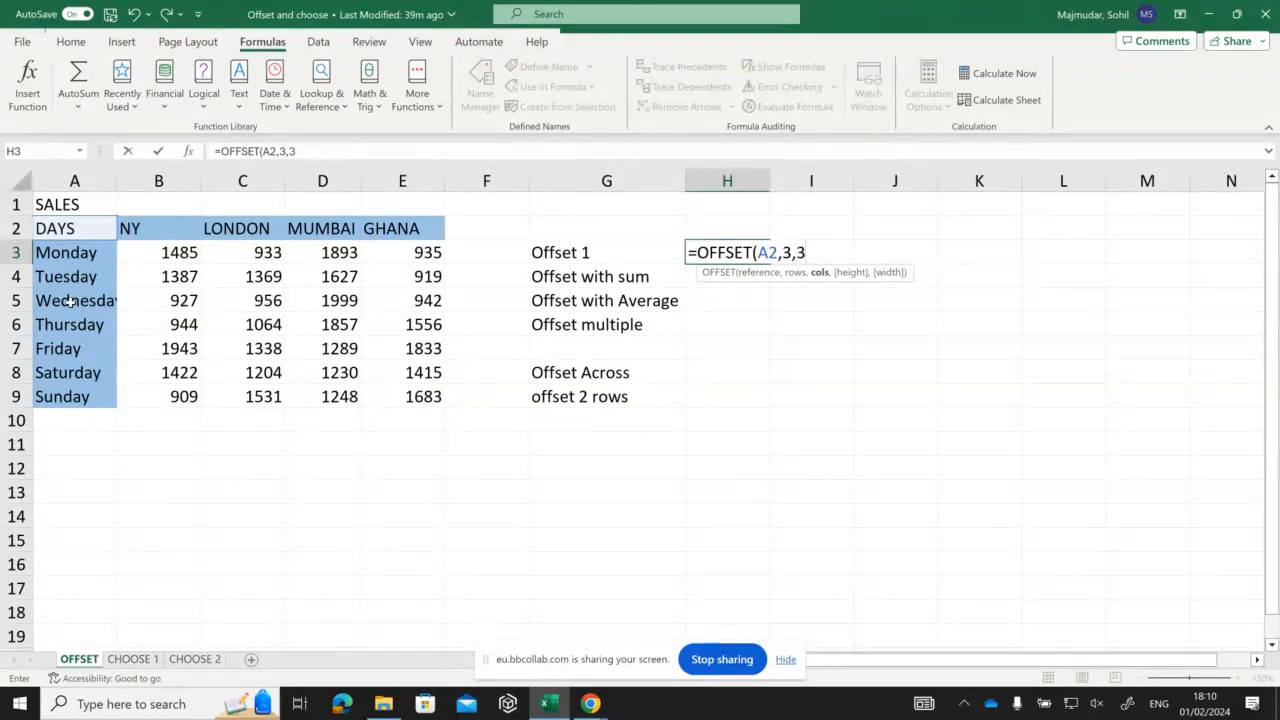
text(,)
key(BackSpace)
text())
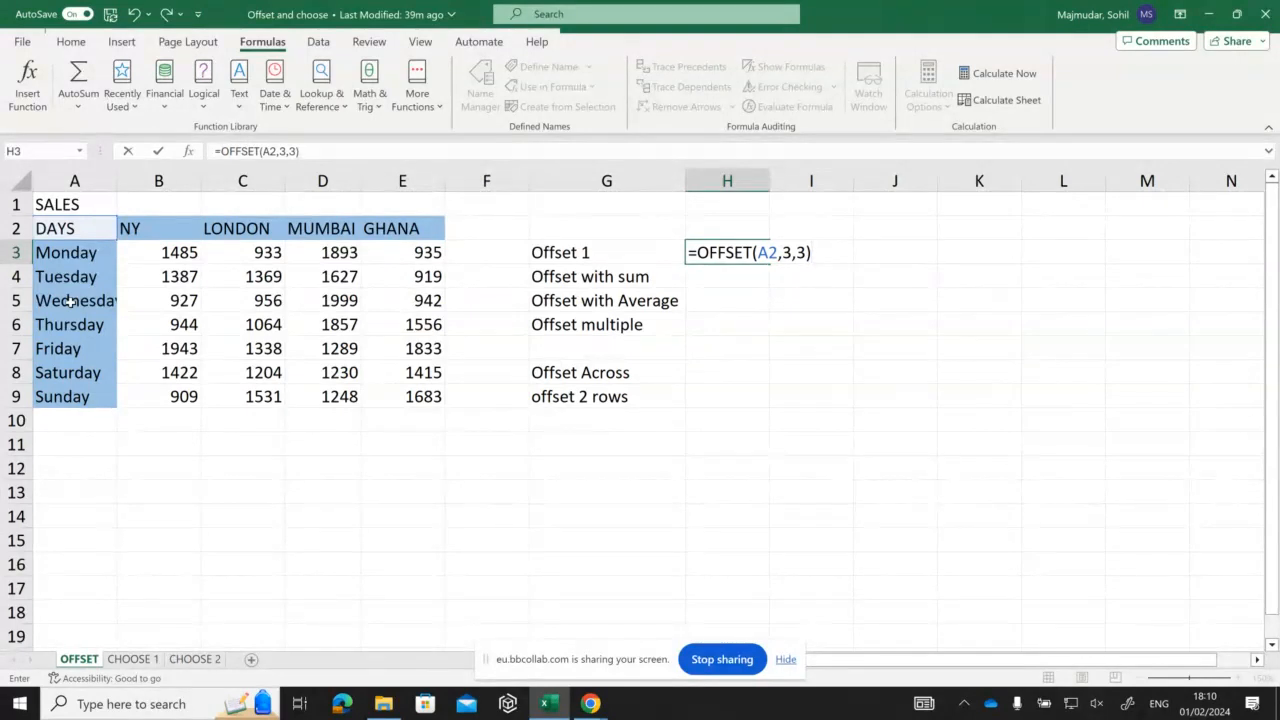
key(Return)
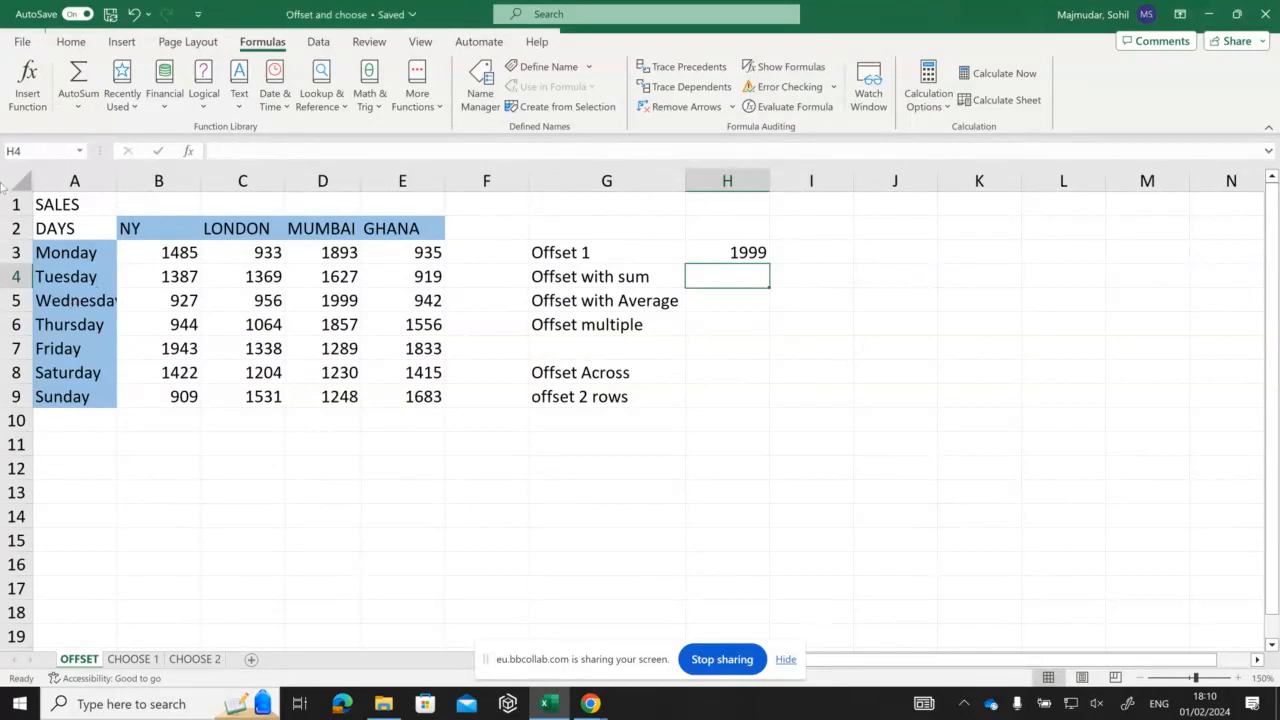
click(701, 250)
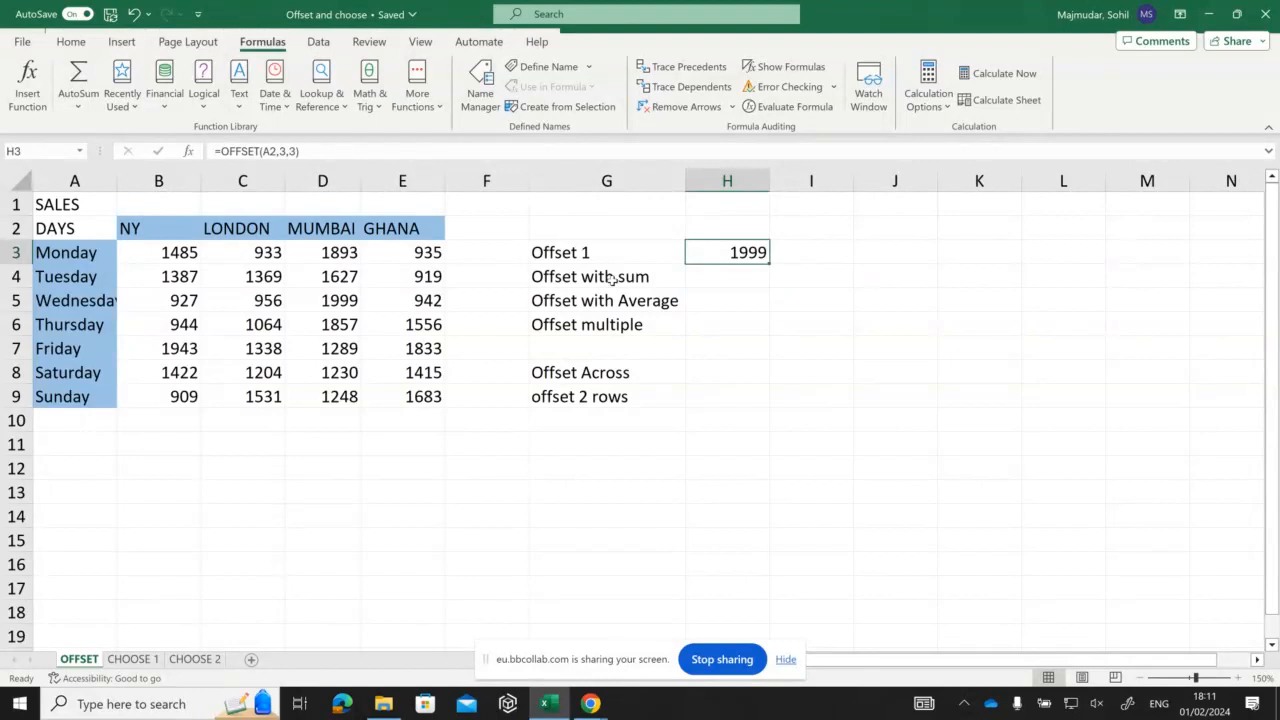
text(=)
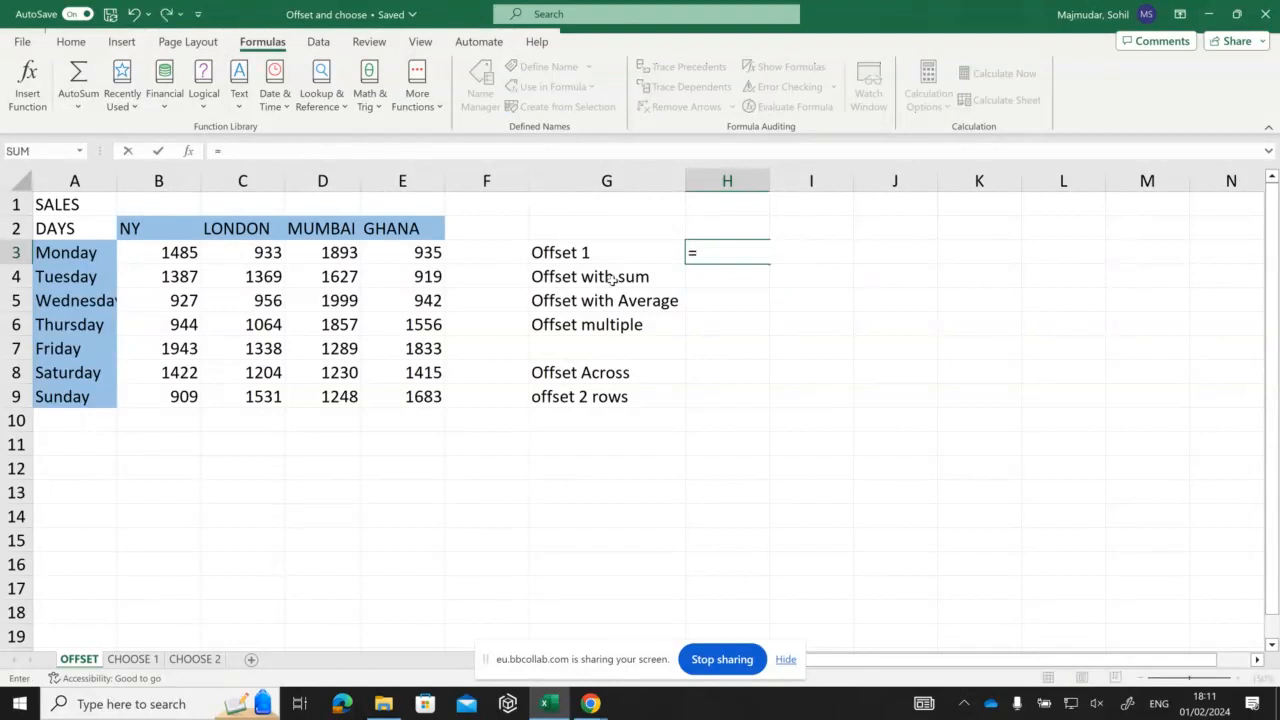
key(Escape)
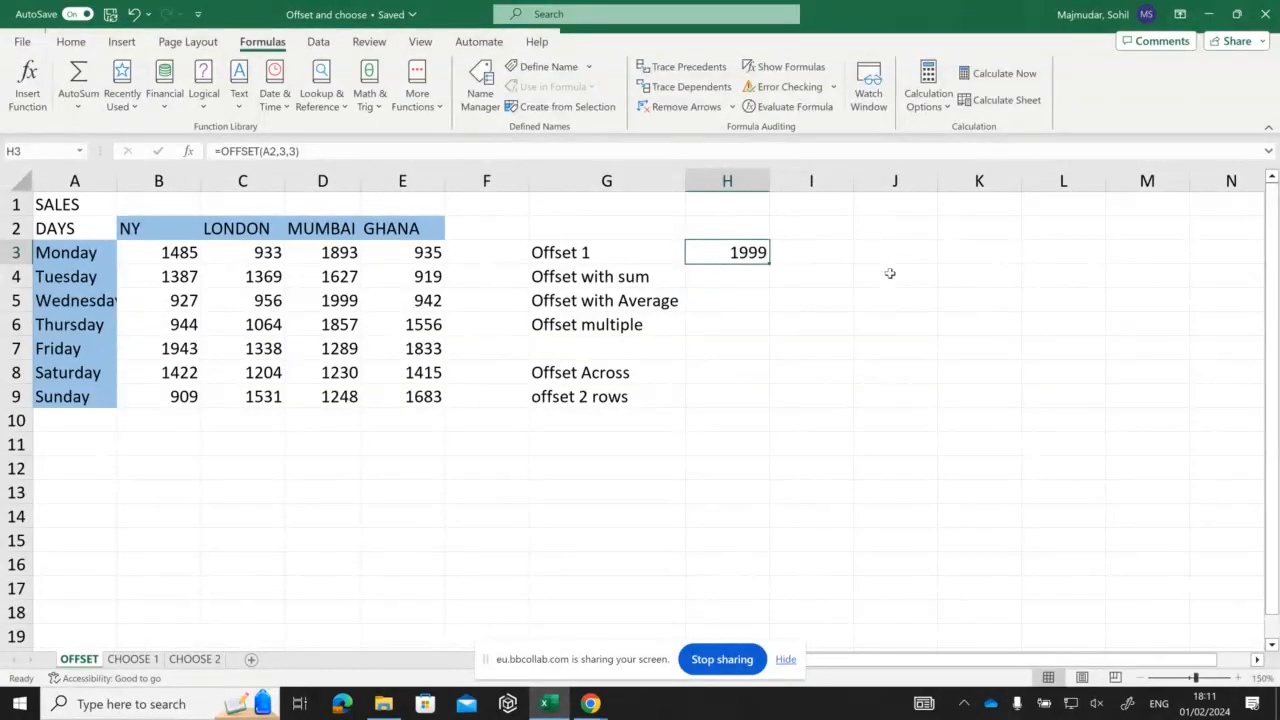
Start a SUM formula in cell H4 for Offset with sum.
click(734, 277)
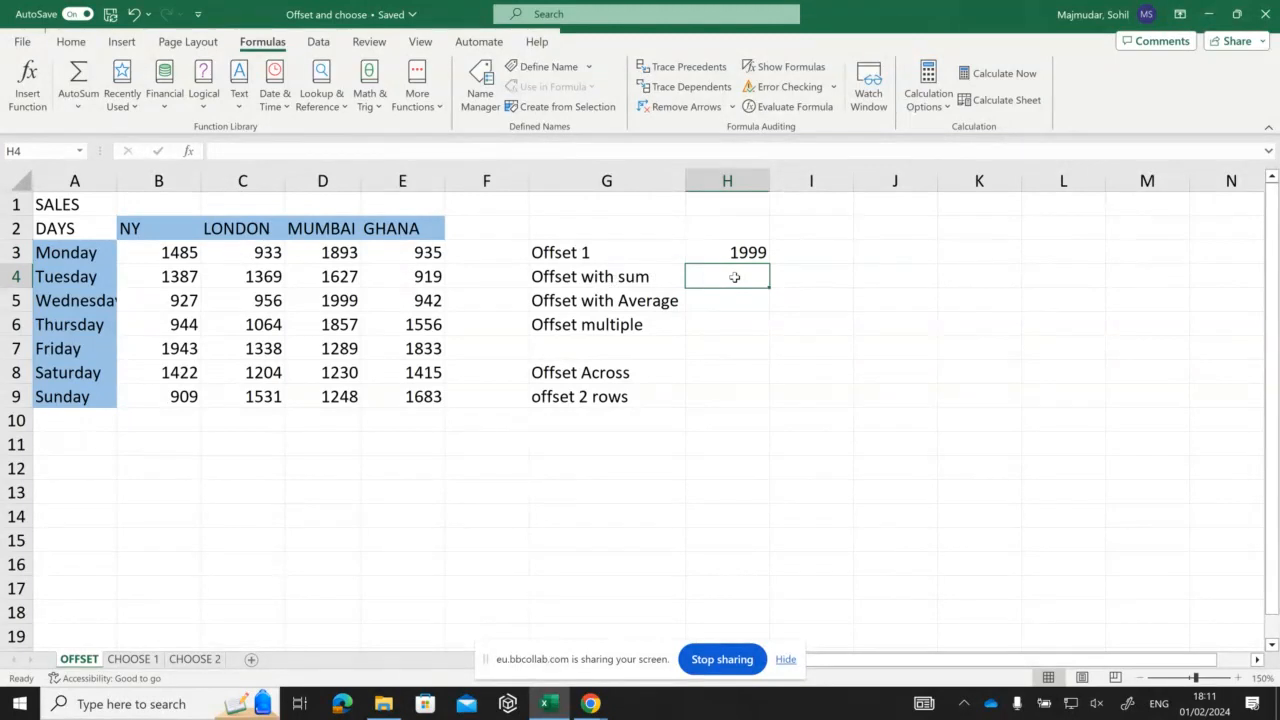
text(=S)
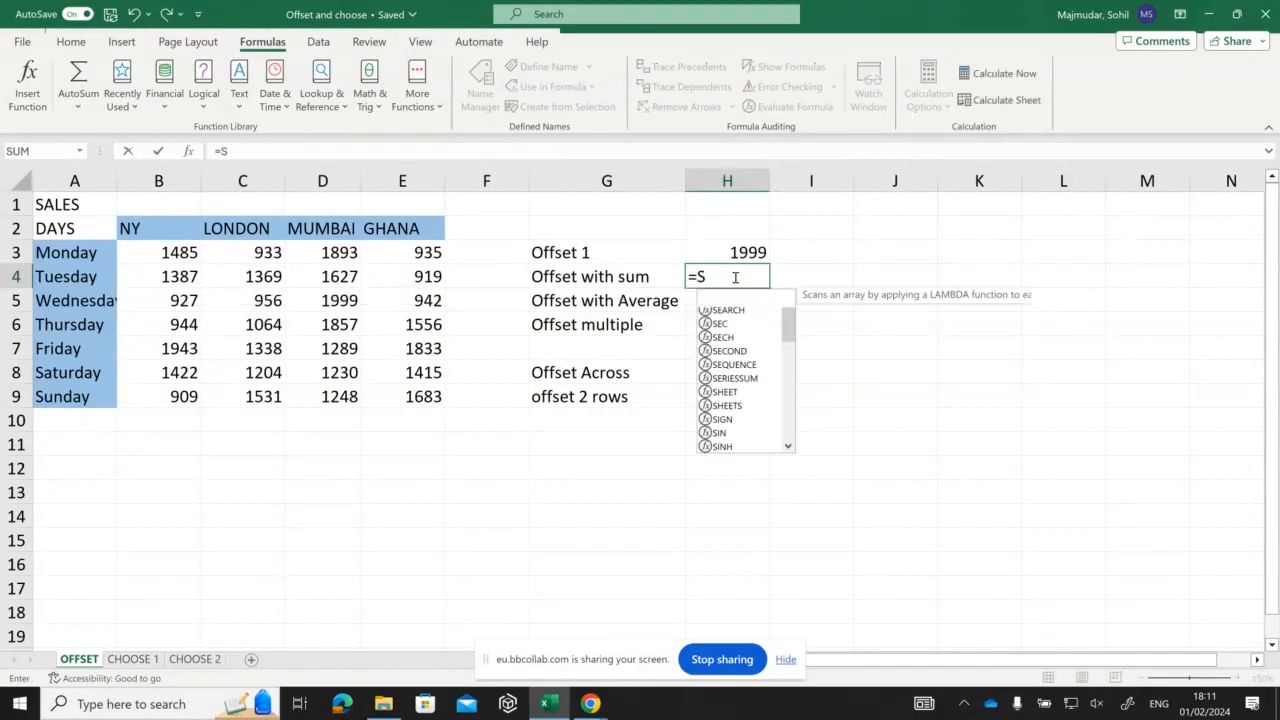
text(UM()
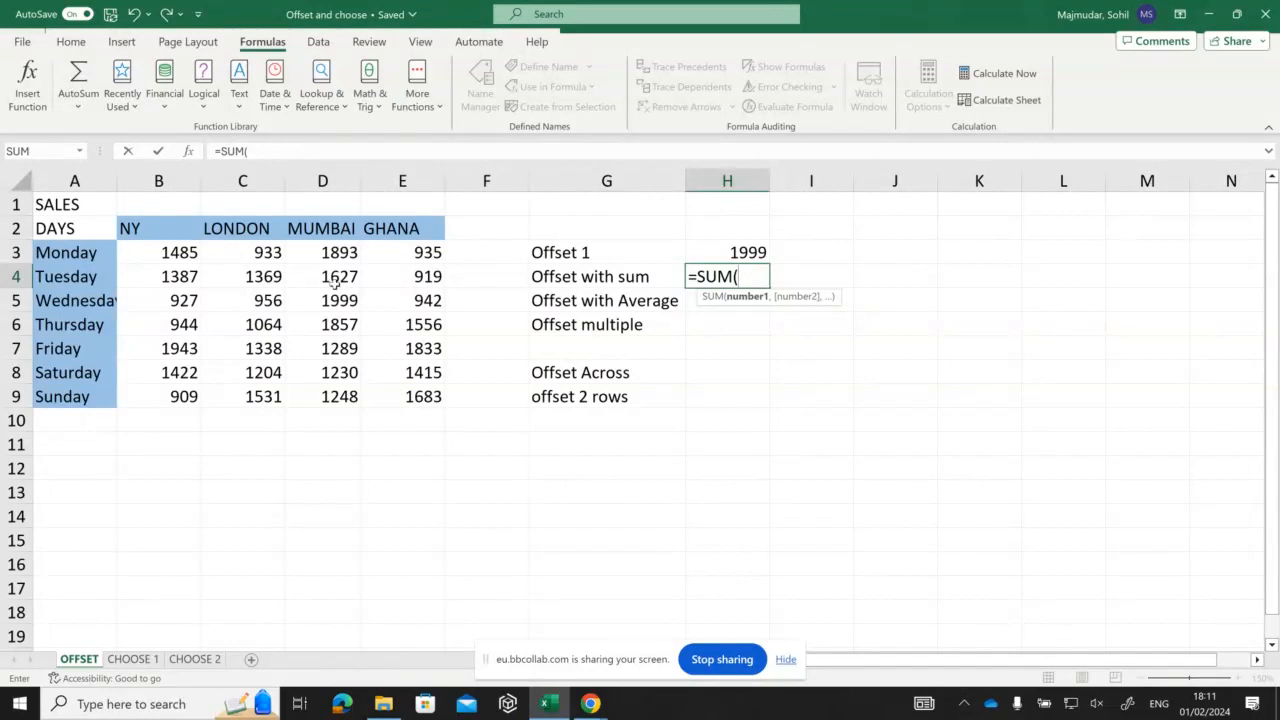
click(49, 228)
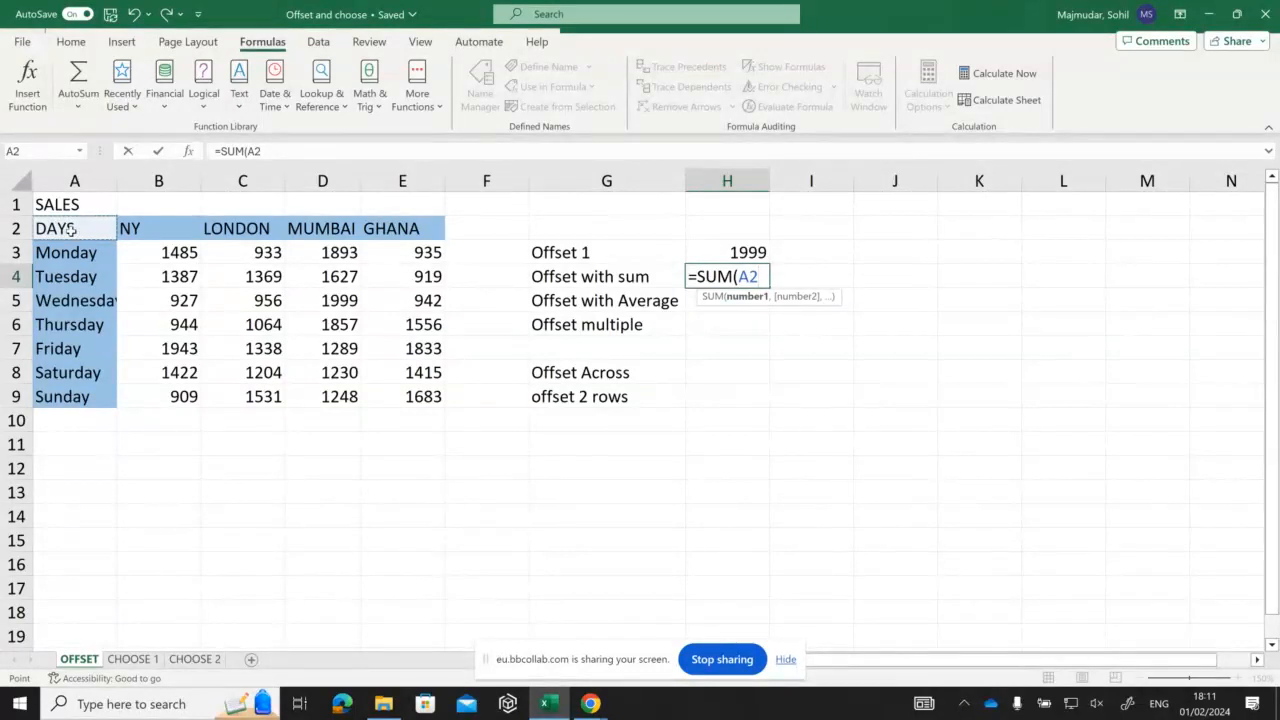
text(,)
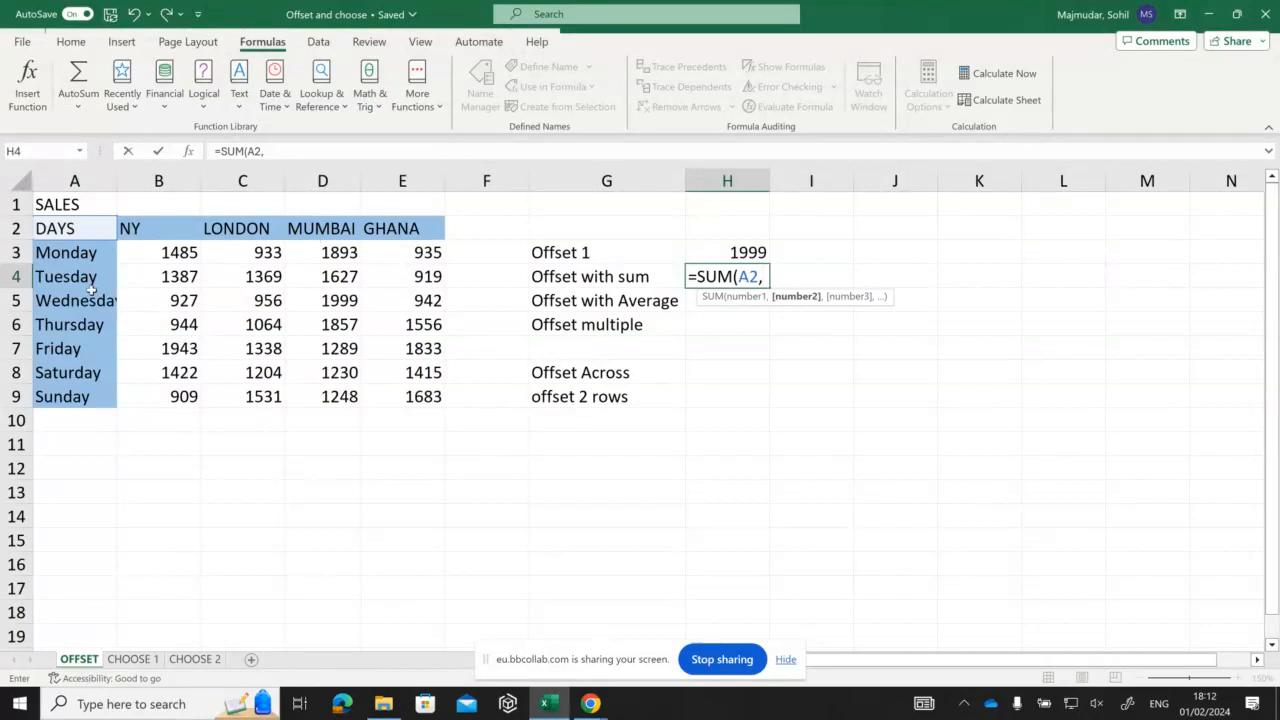
text(2)
text(,)
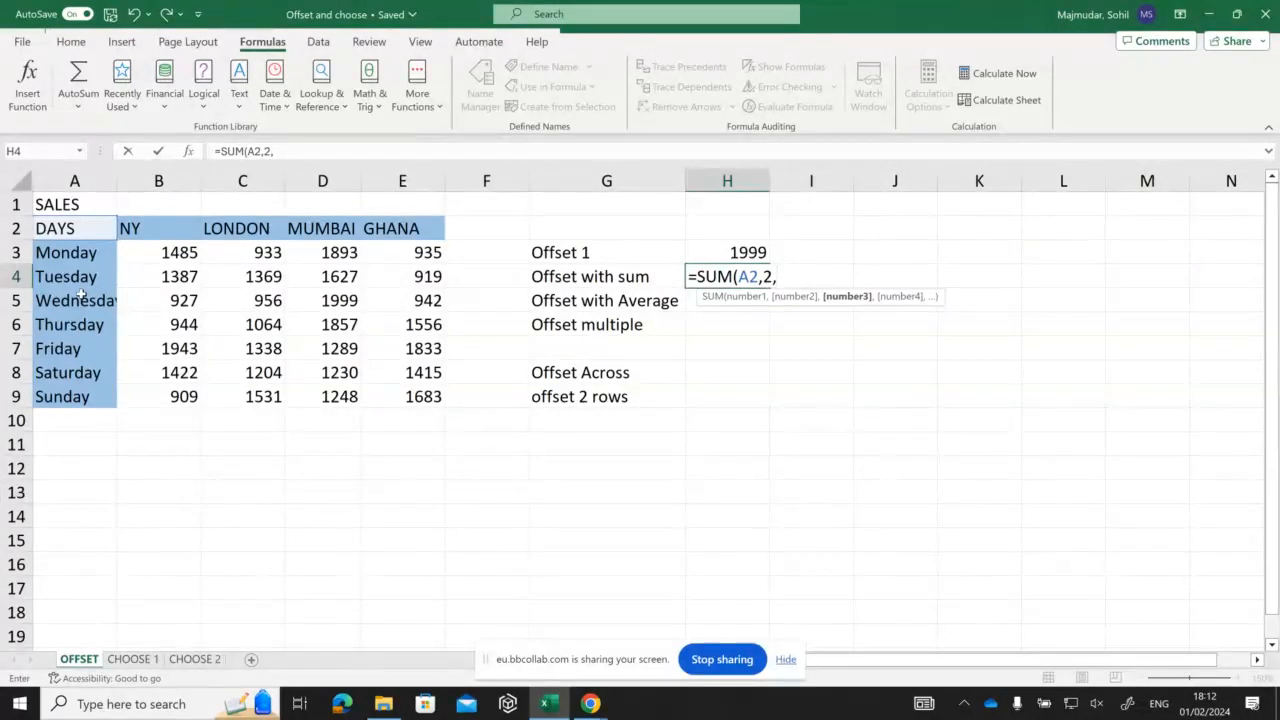
text(2,)
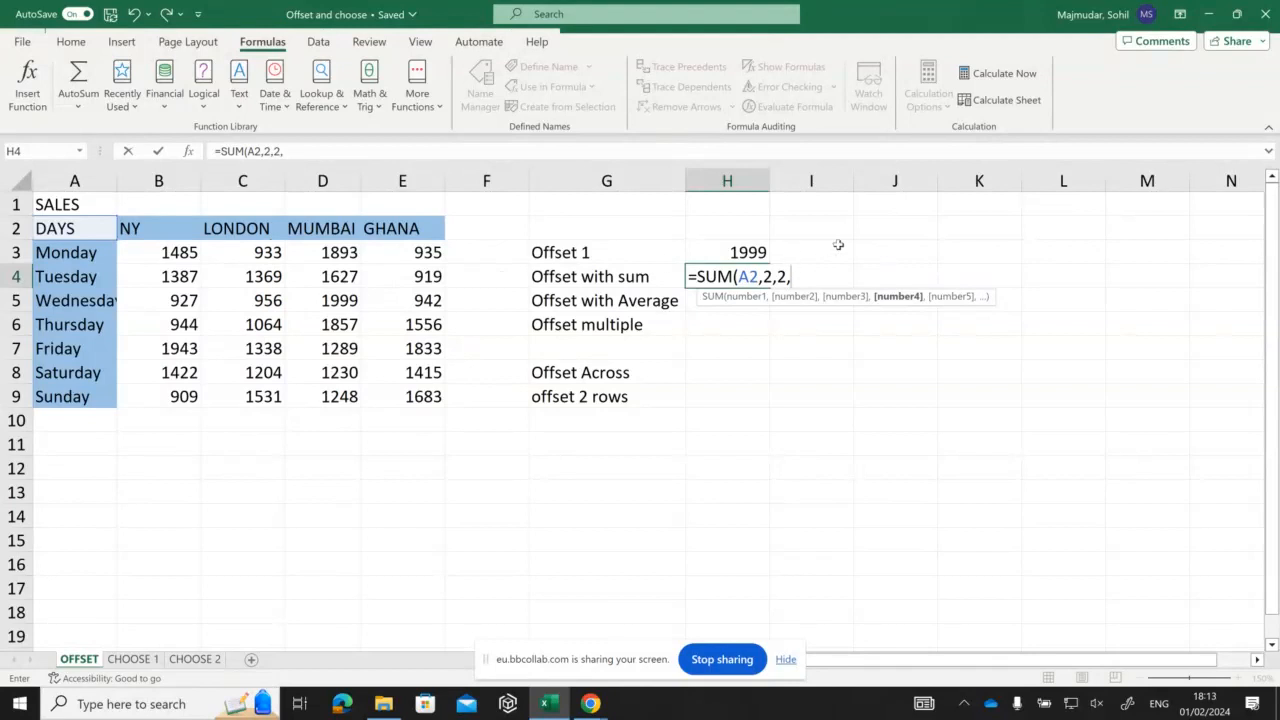
text(1)
text(,)
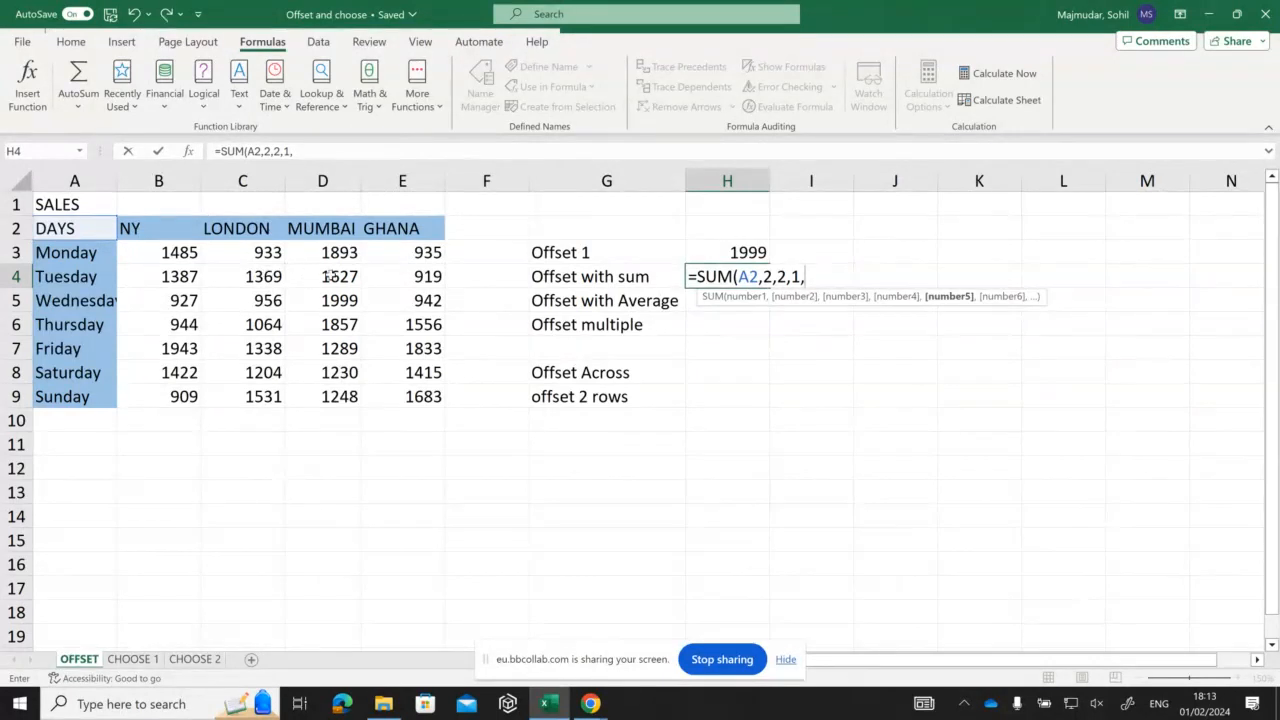
text(2)
key(BackSpace)
key(BackSpace)
key(BackSpace)
key(BackSpace)
key(BackSpace)
key(BackSpace)
key(BackSpace)
key(BackSpace)
key(BackSpace)
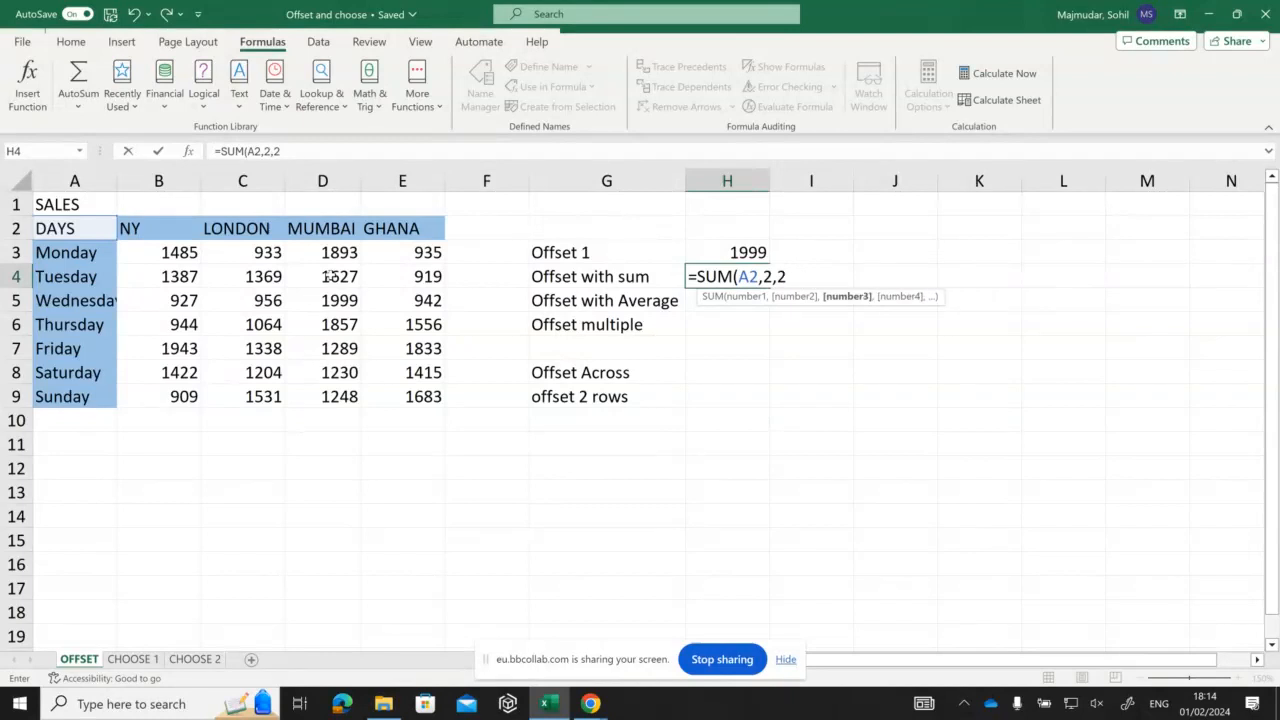
key(BackSpace)
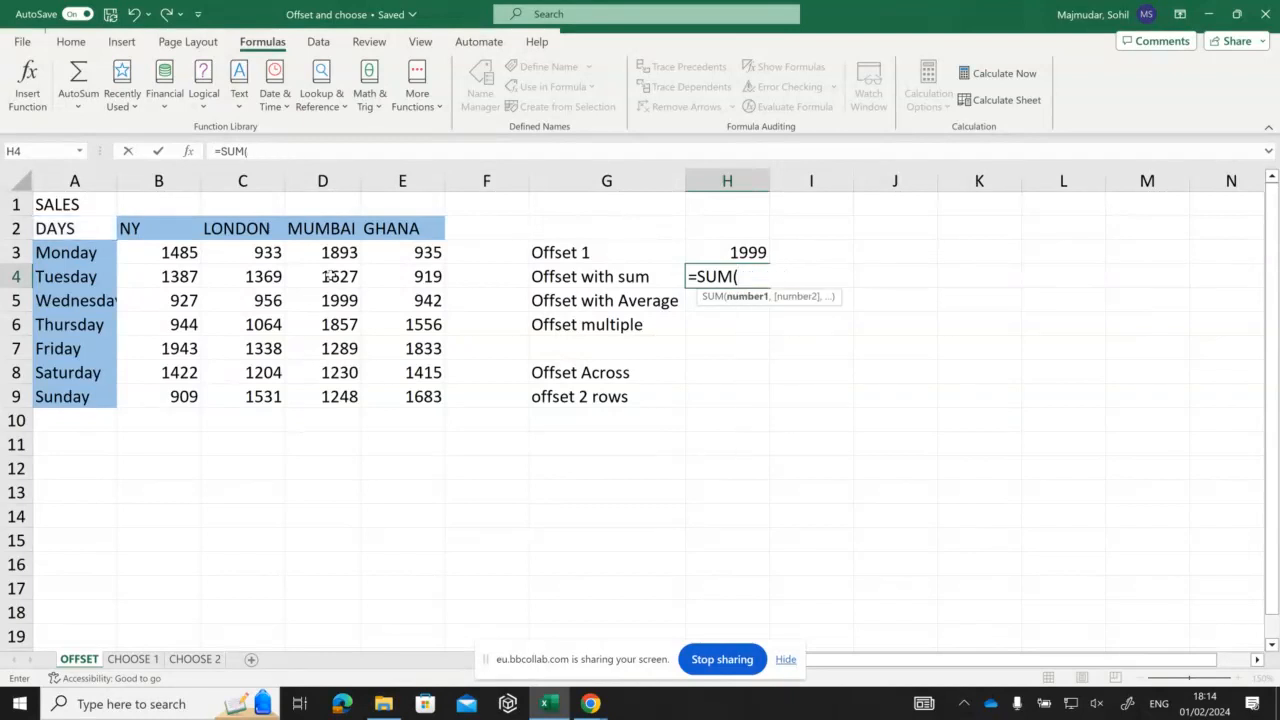
Nest an OFFSET in the SUM and complete the H4 formula as =SUM(OFFSET(A2,2,2,1,2)).
text(offset()
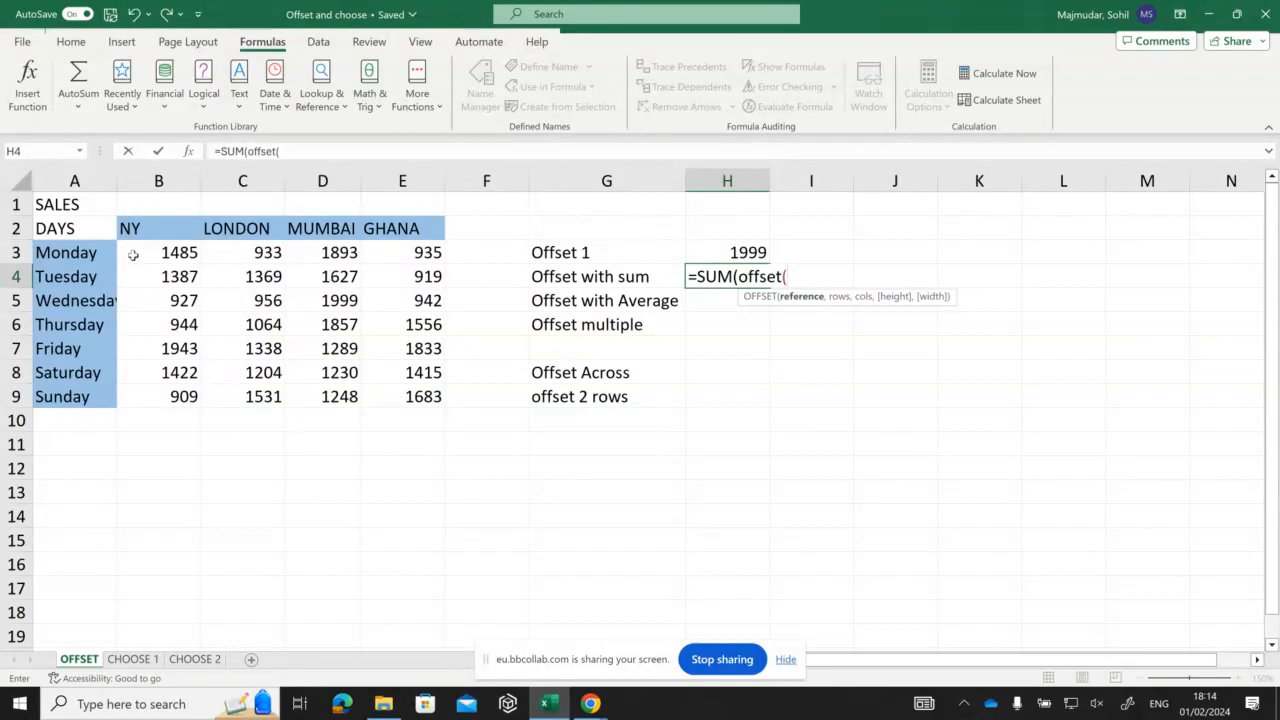
click(64, 229)
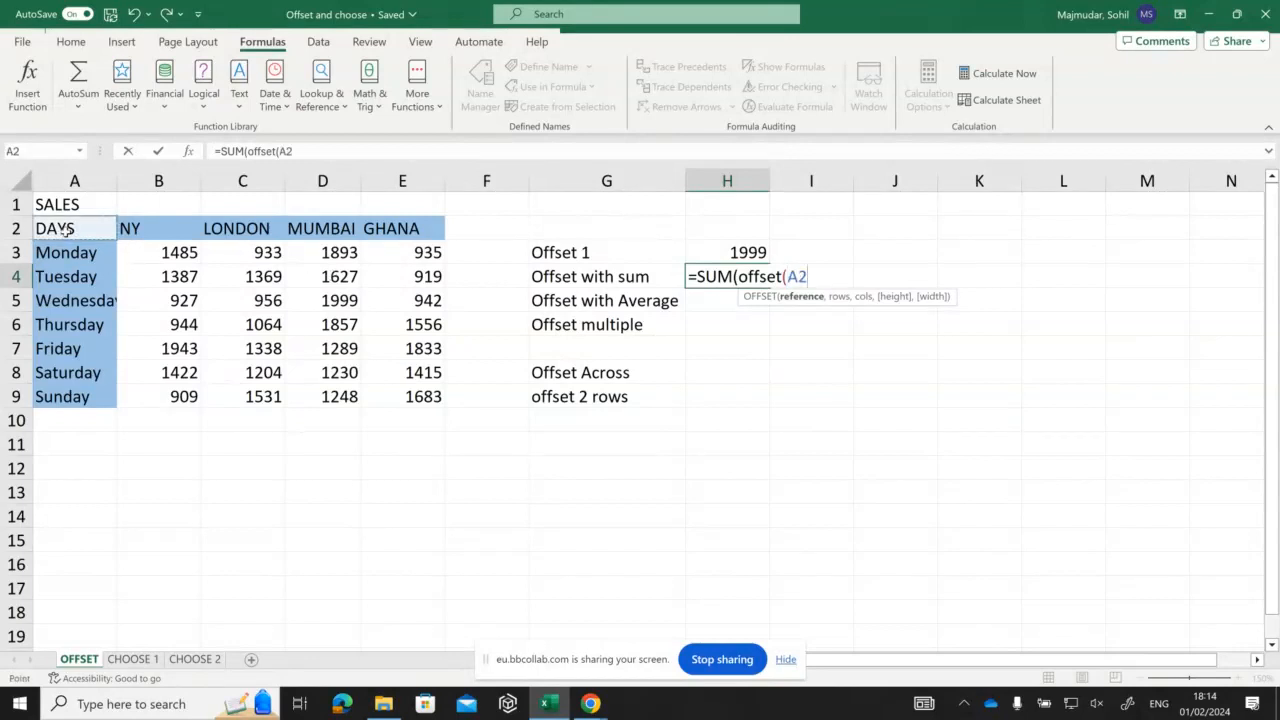
text(,2)
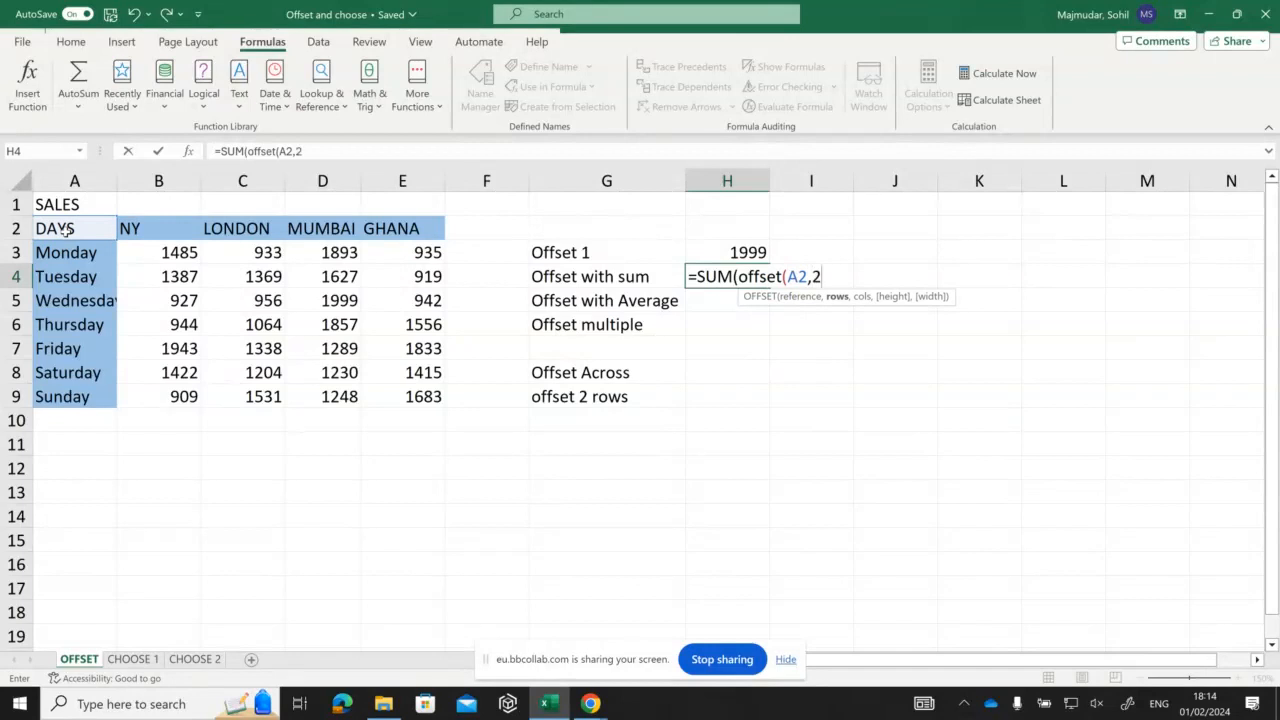
text(,2,1,2)
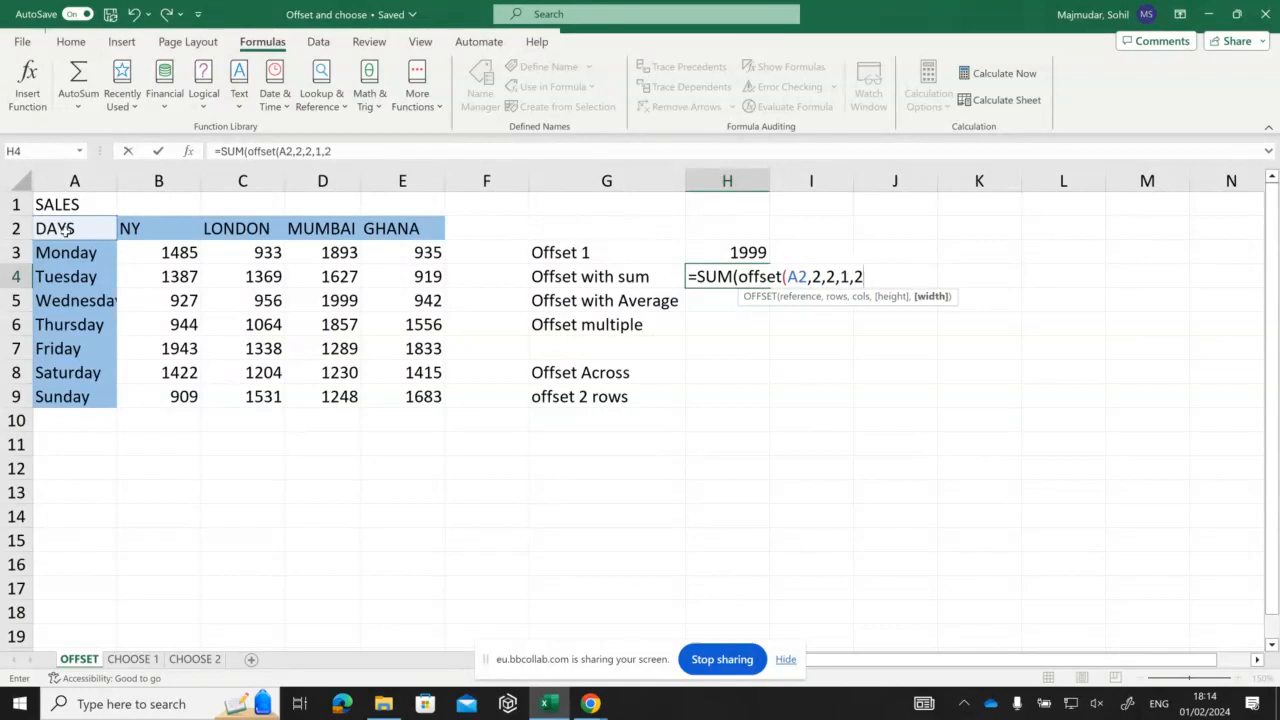
text())
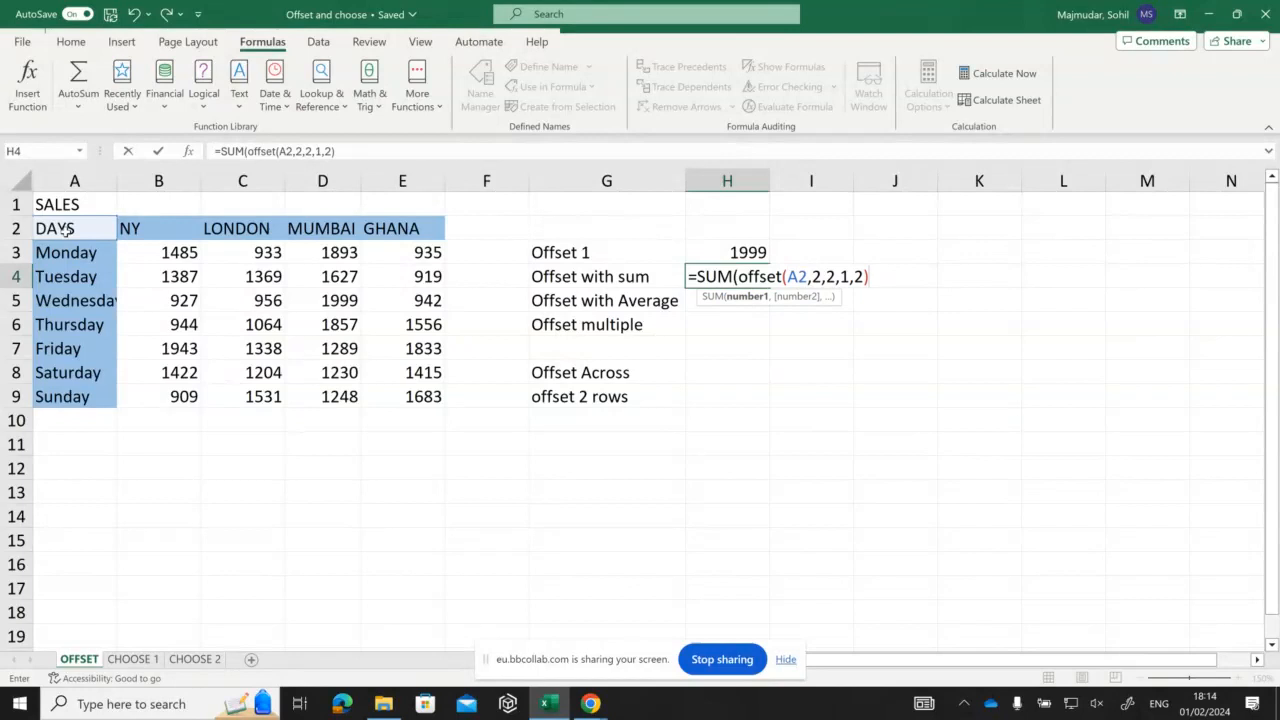
text())
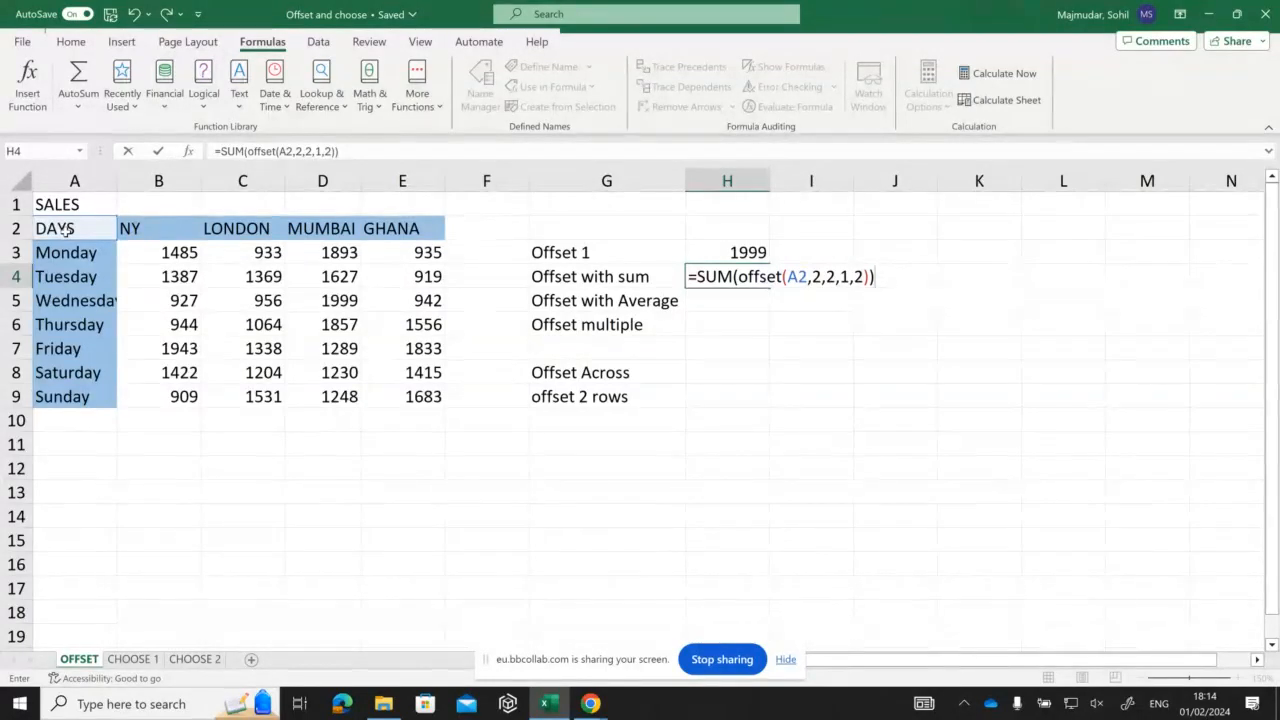
key(Return)
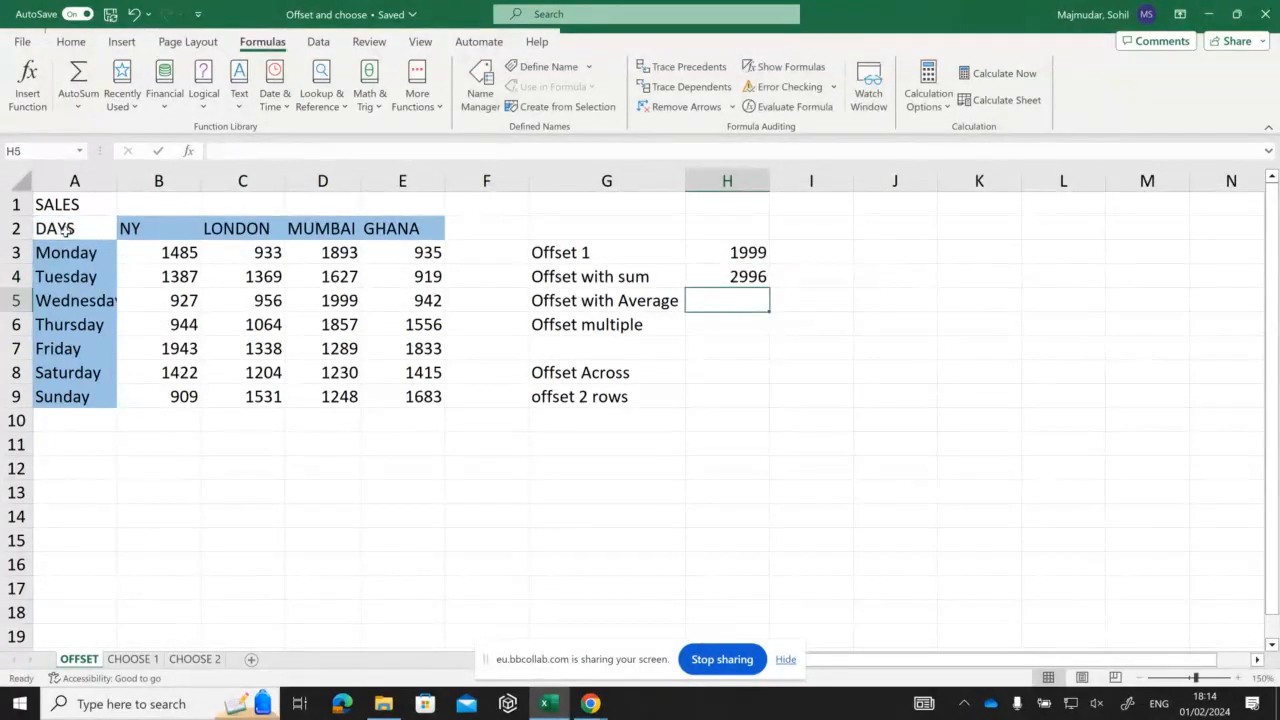
Check the sum formula in H4 against Tuesday's London and Mumbai sales by selecting C4:D4.
click(733, 280)
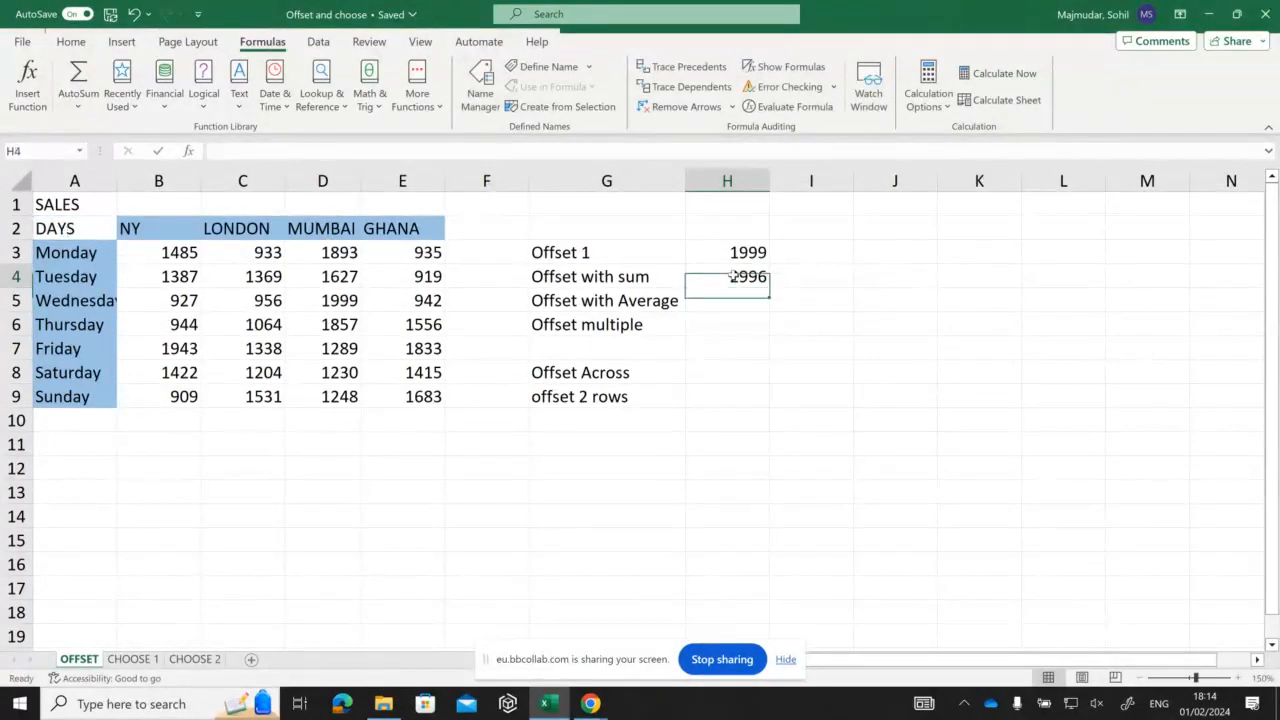
click(267, 279)
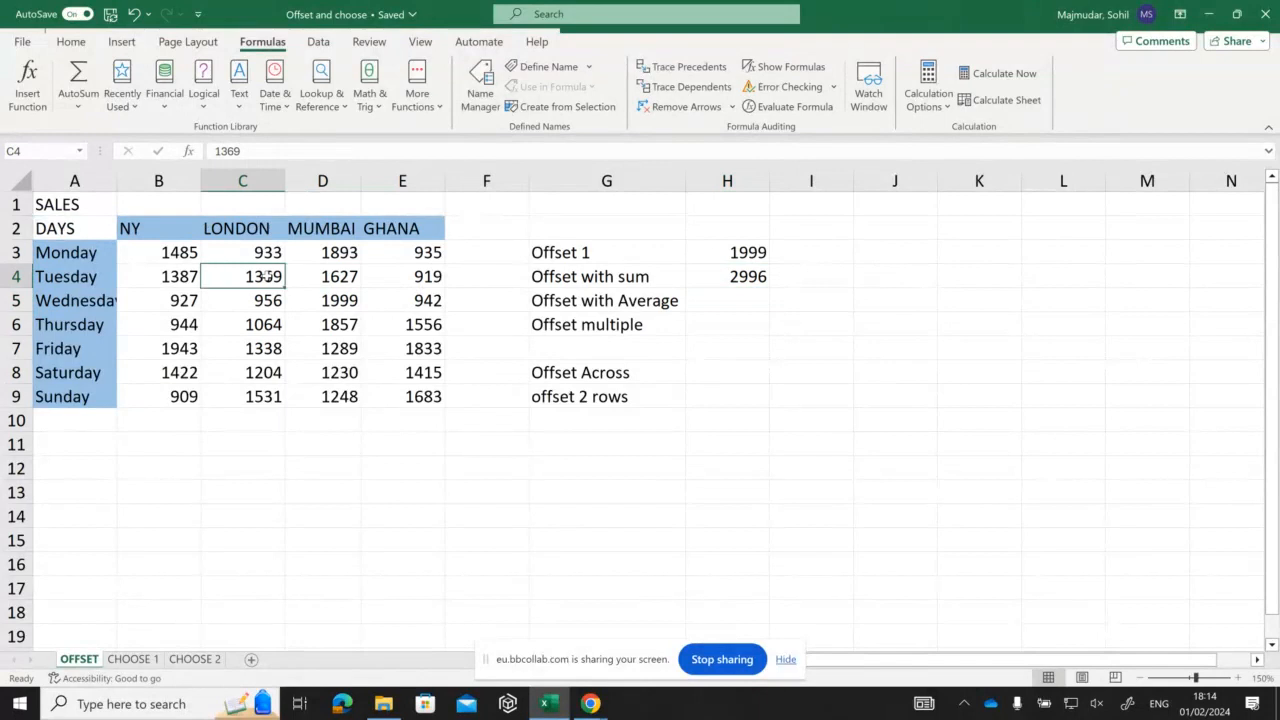
drag(267, 279, 340, 280)
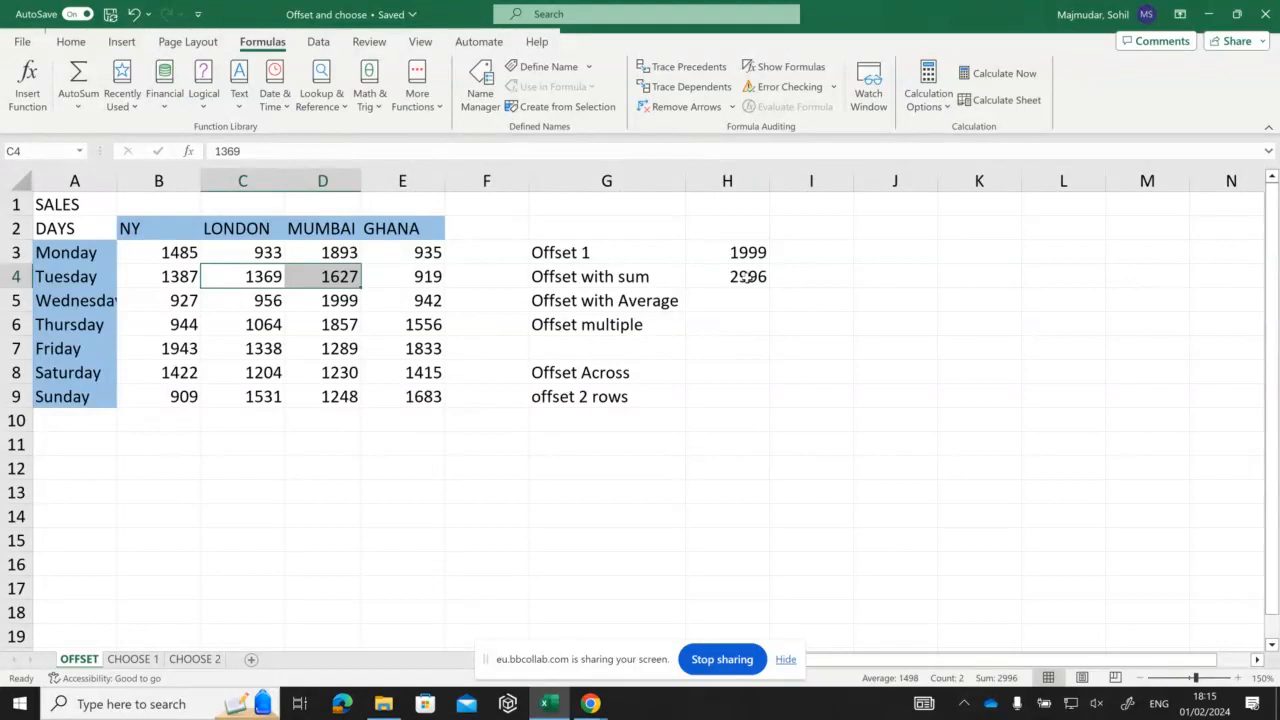
Enter the formula =AVERAGE(OFFSET(A2,5,2,1,3)) in cell H5 for Offset with Average.
click(731, 299)
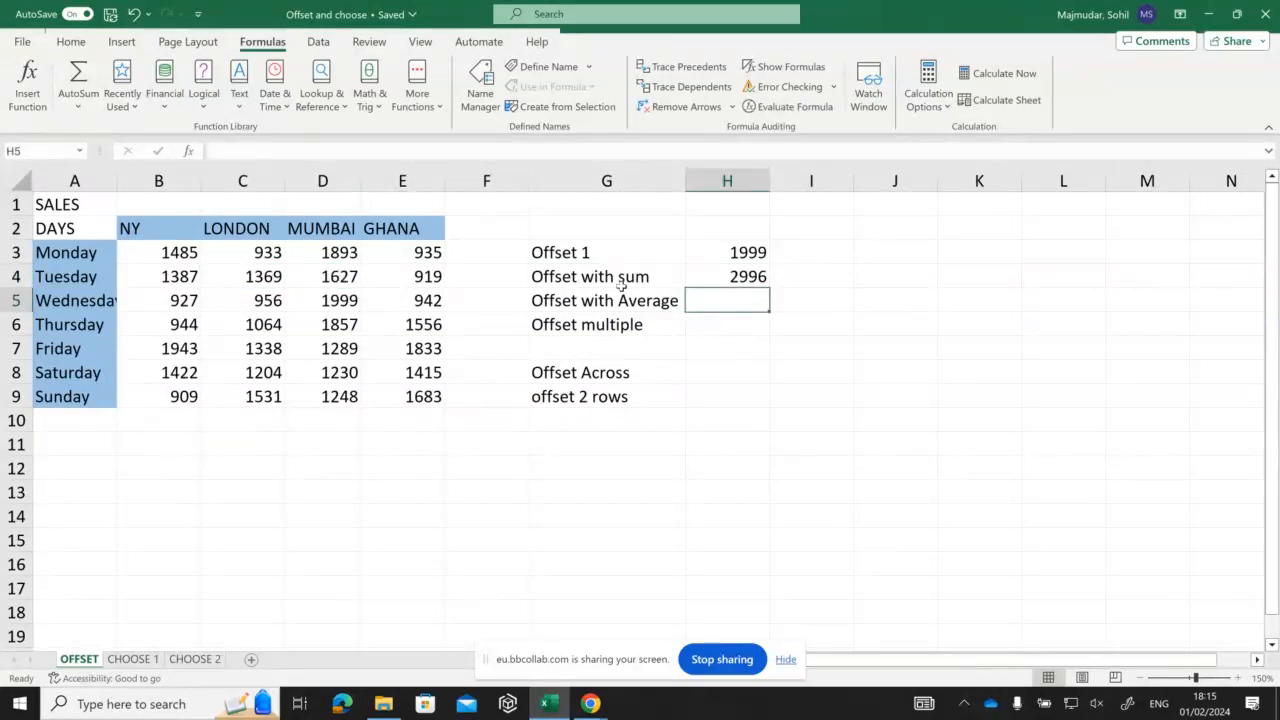
text(=)
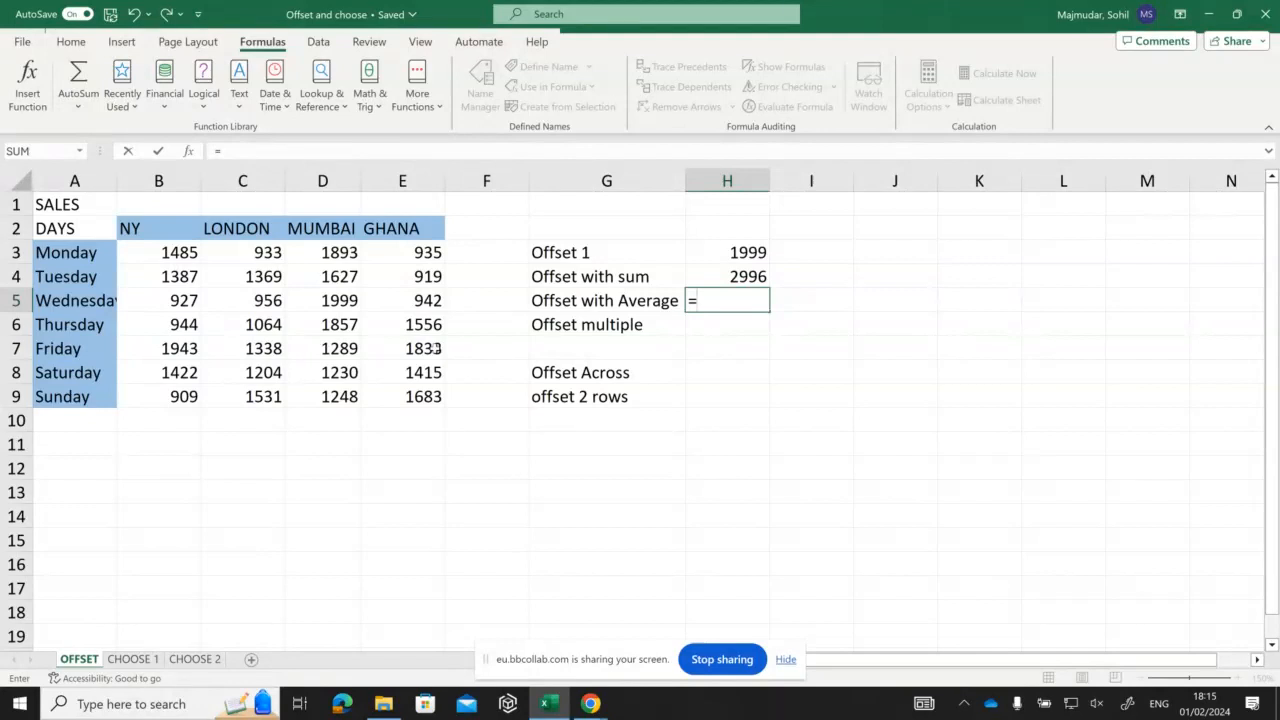
text(A)
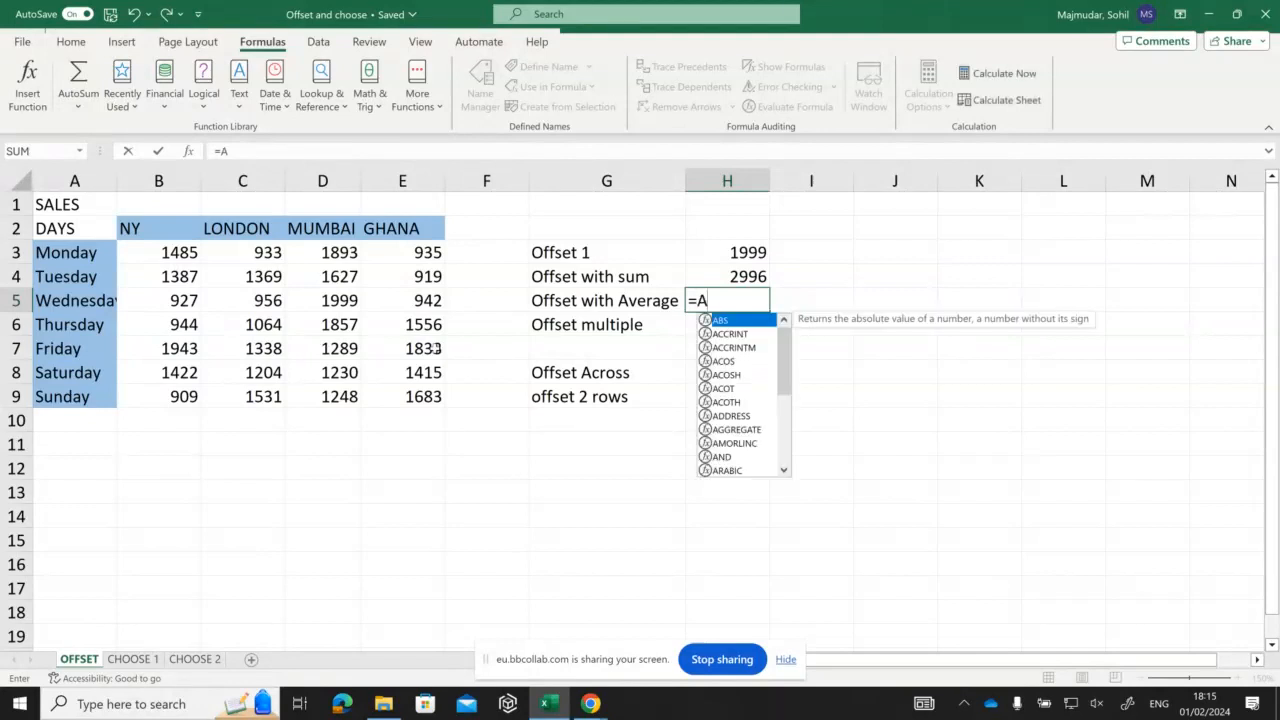
text(verage()
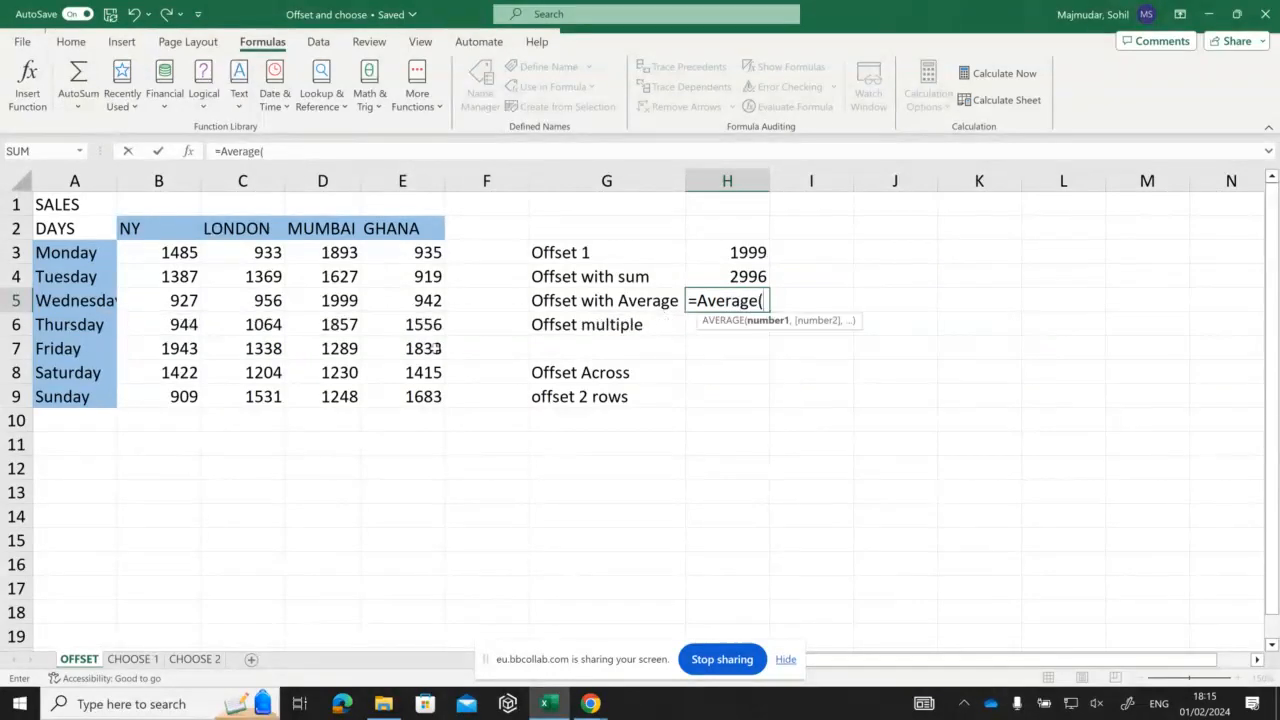
text(offset()
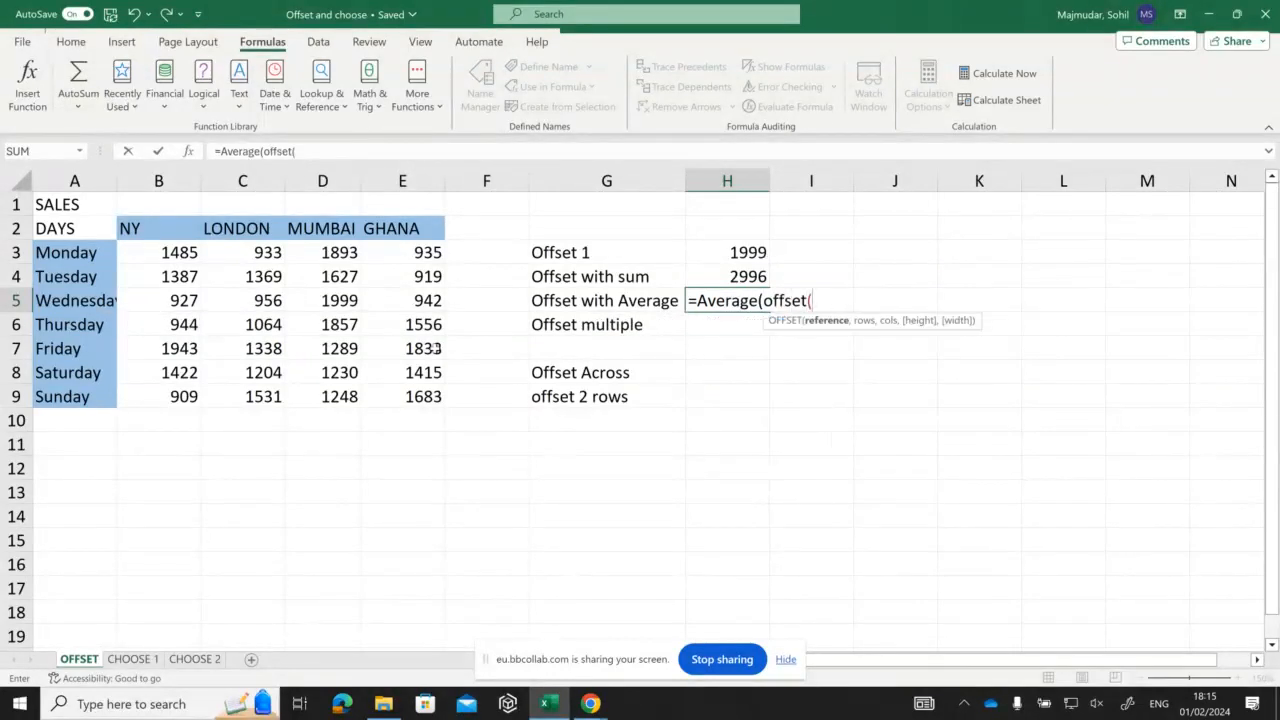
click(82, 231)
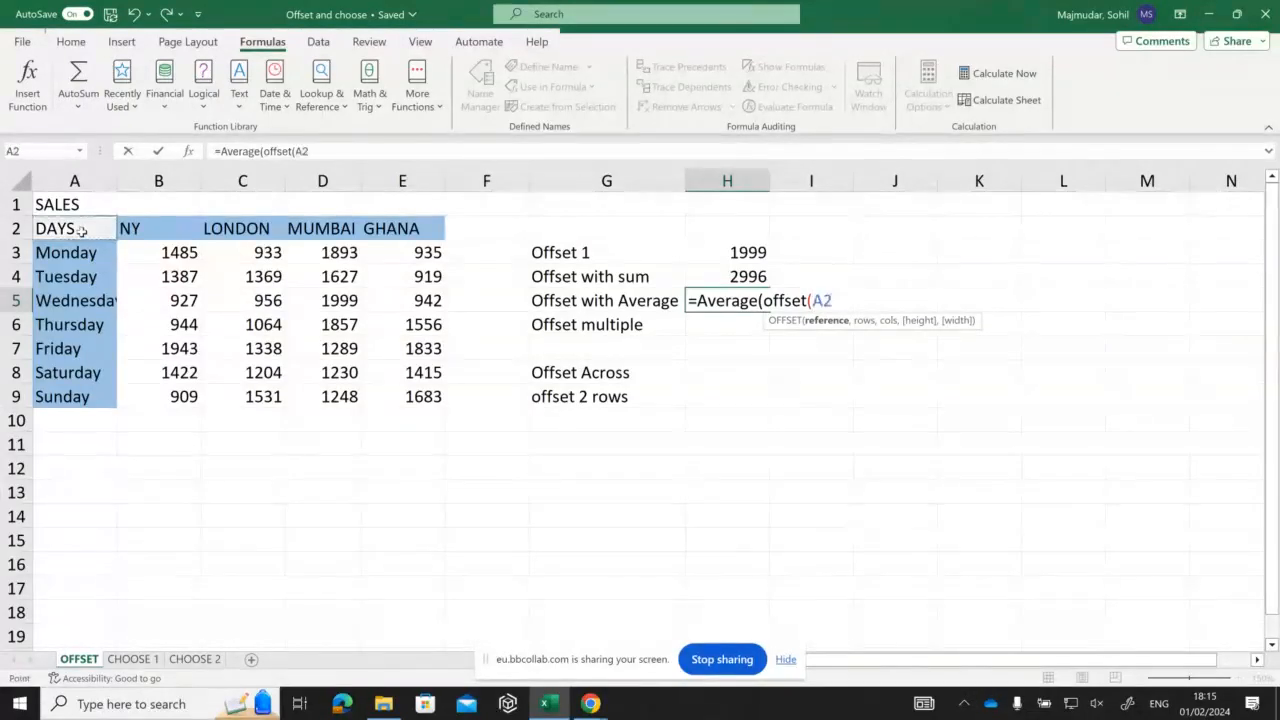
text(,)
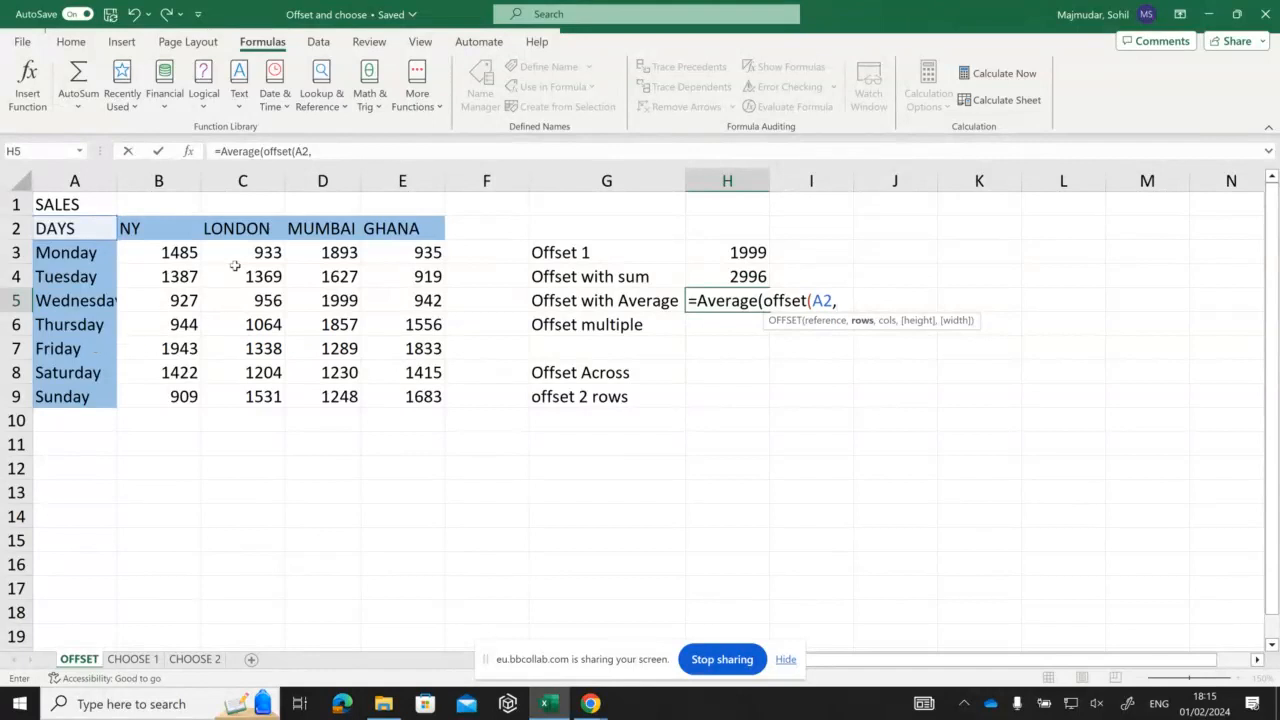
text(5,)
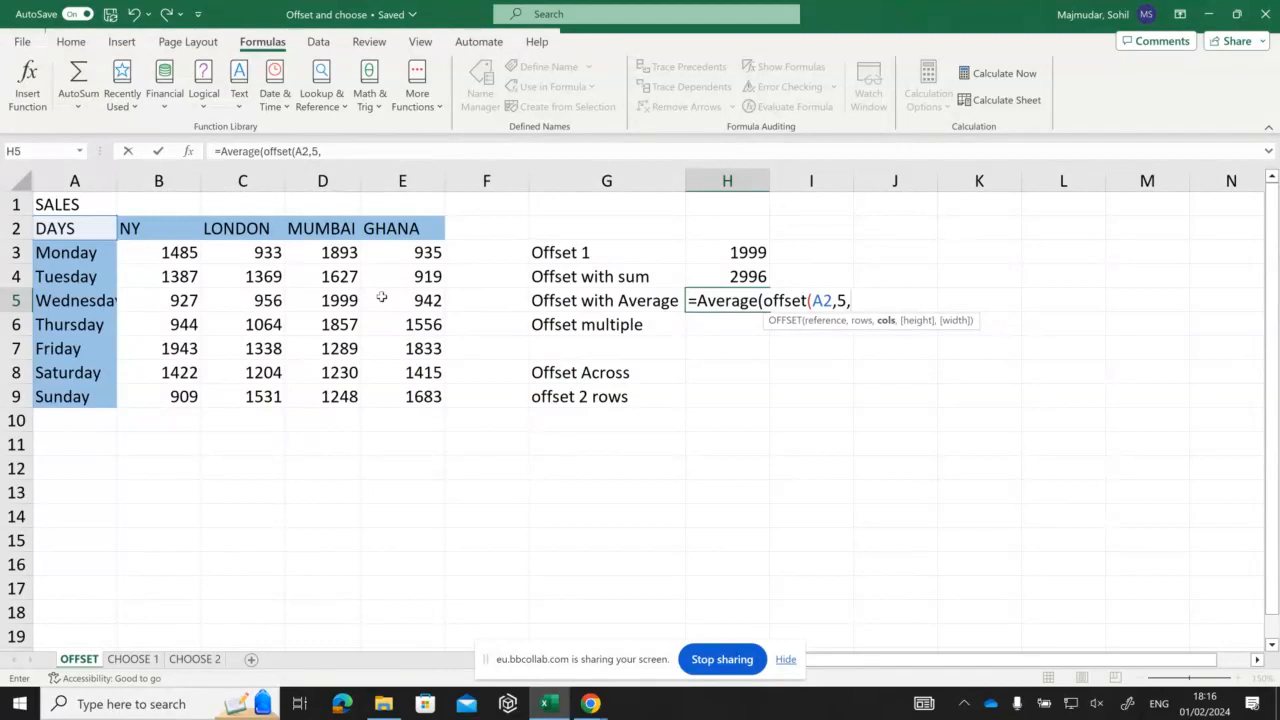
text(2,)
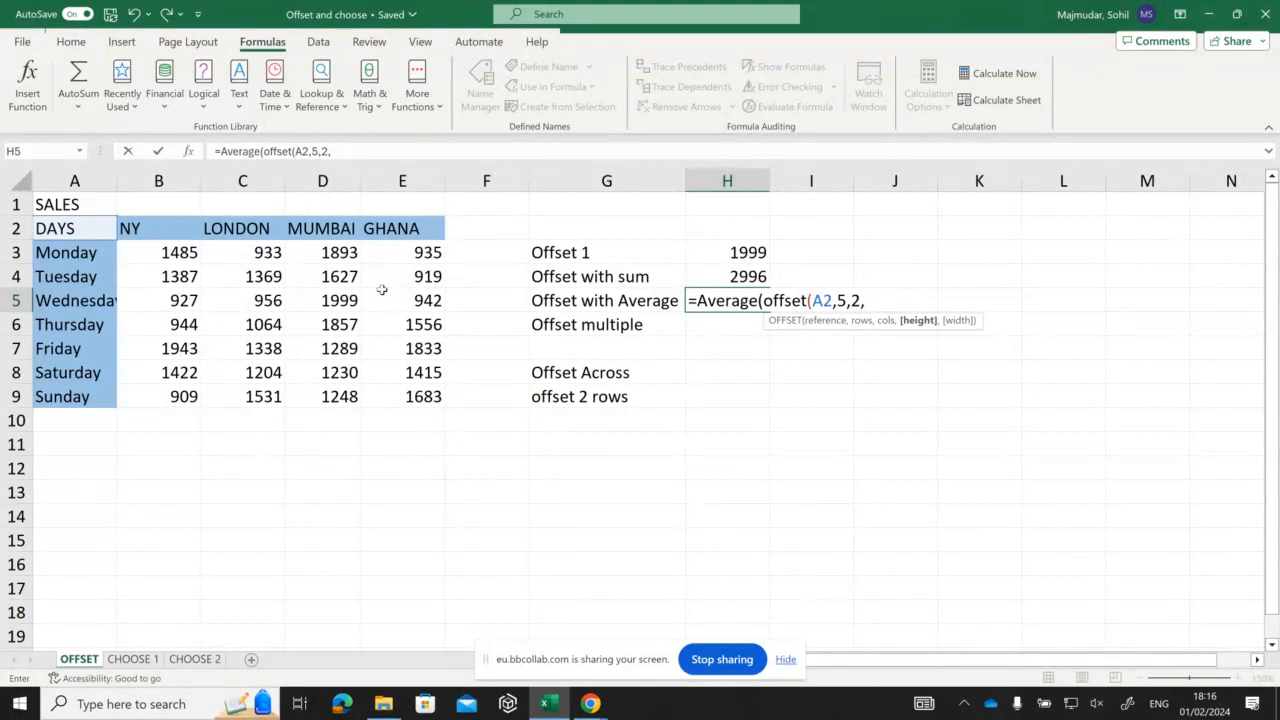
text(1,3)))
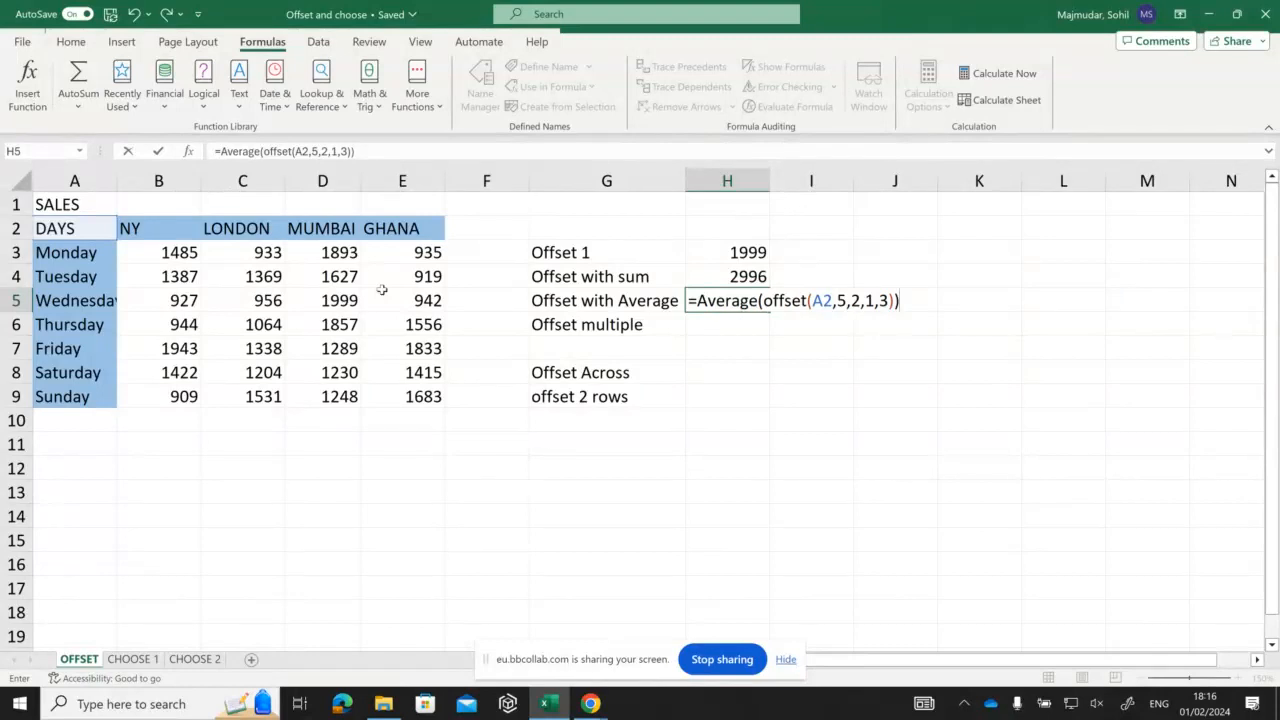
key(Return)
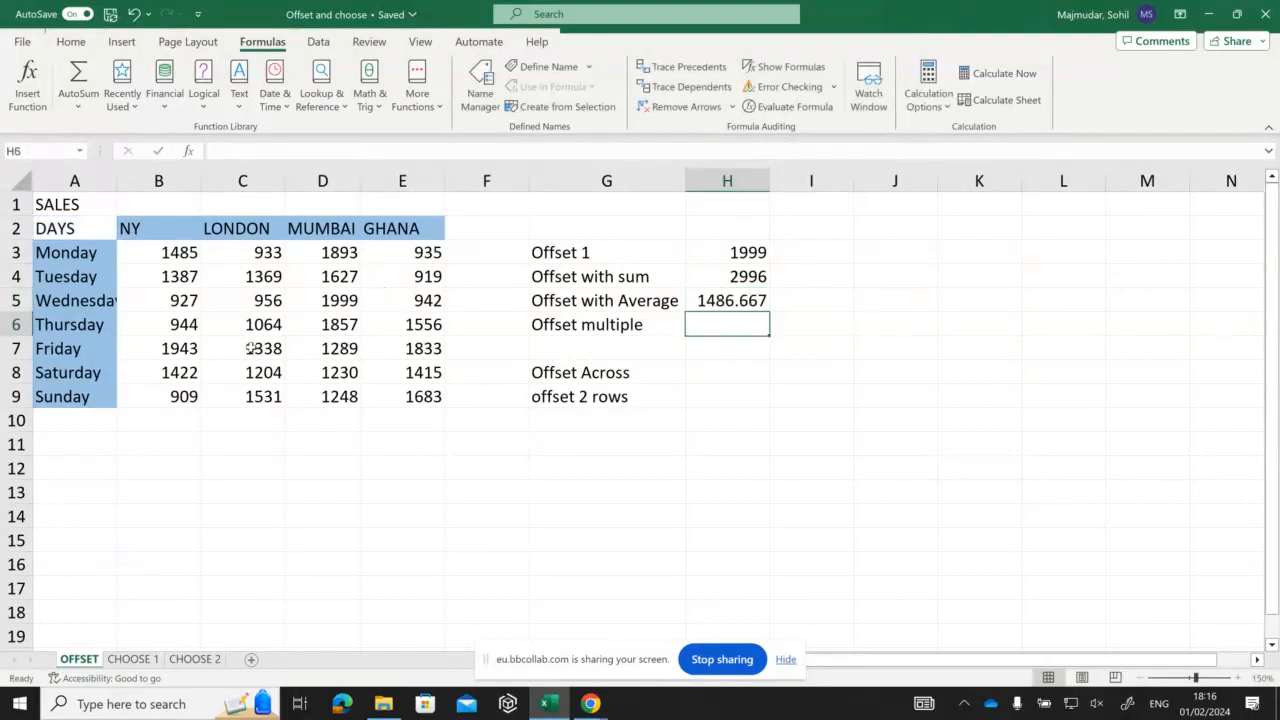
Check the H5 average against Friday's sales in C7:E7, and highlight C6:D7 as the block for Offset multiple.
drag(252, 348, 400, 346)
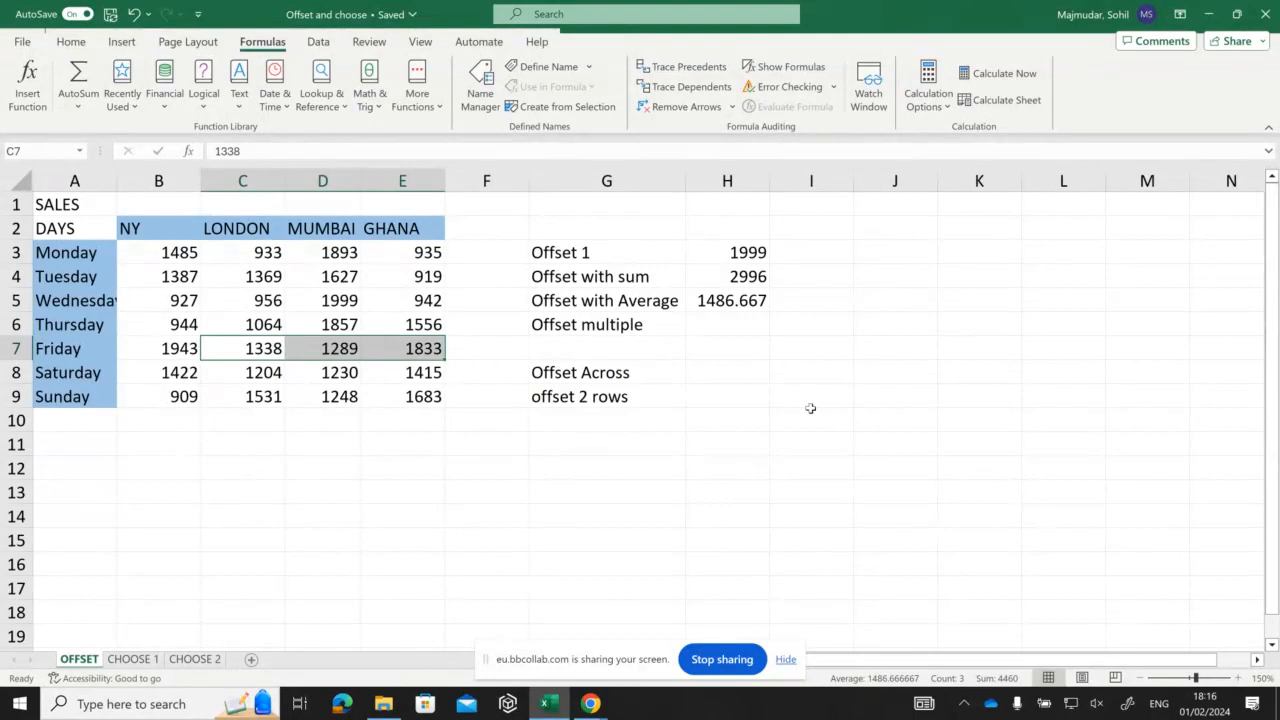
click(717, 325)
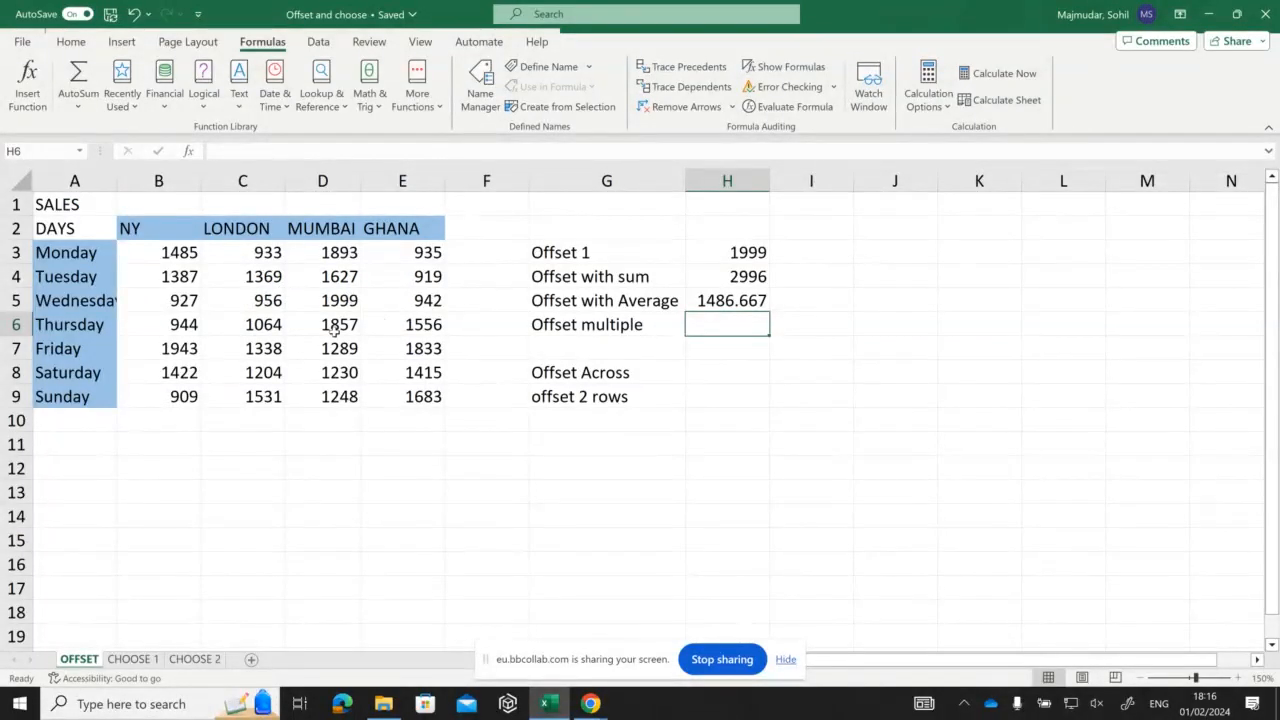
drag(263, 321, 308, 344)
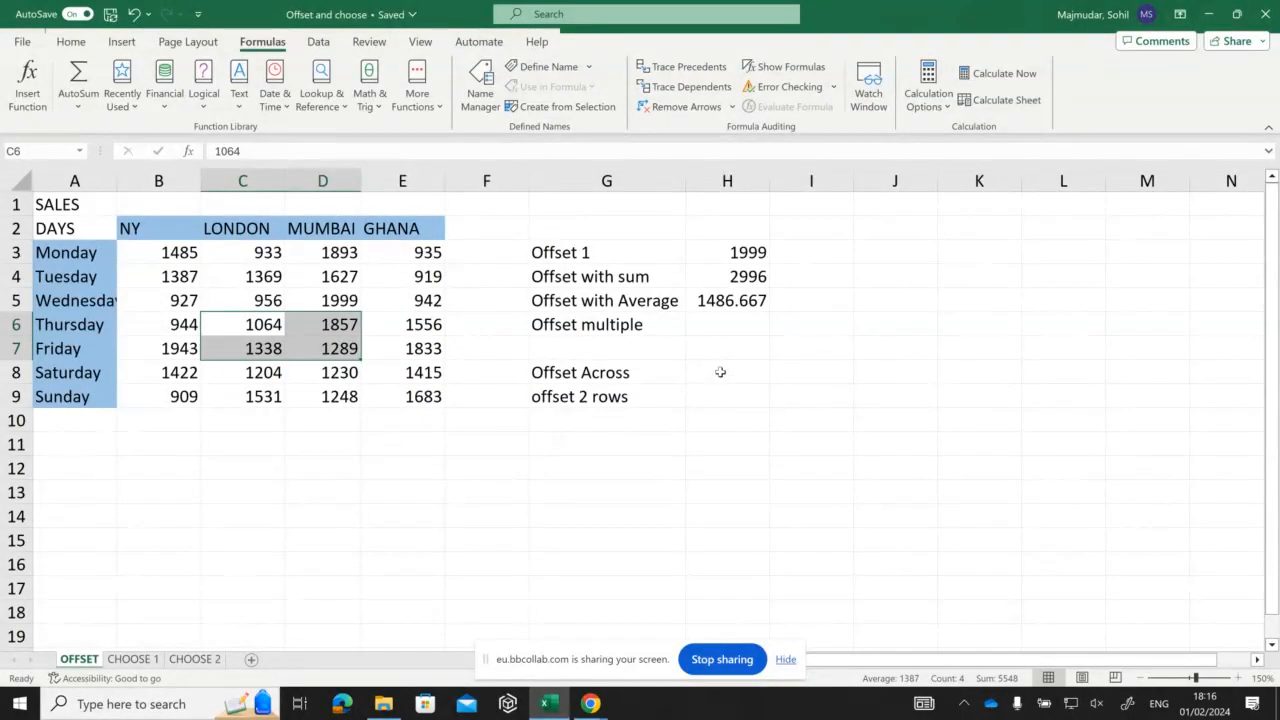
click(702, 331)
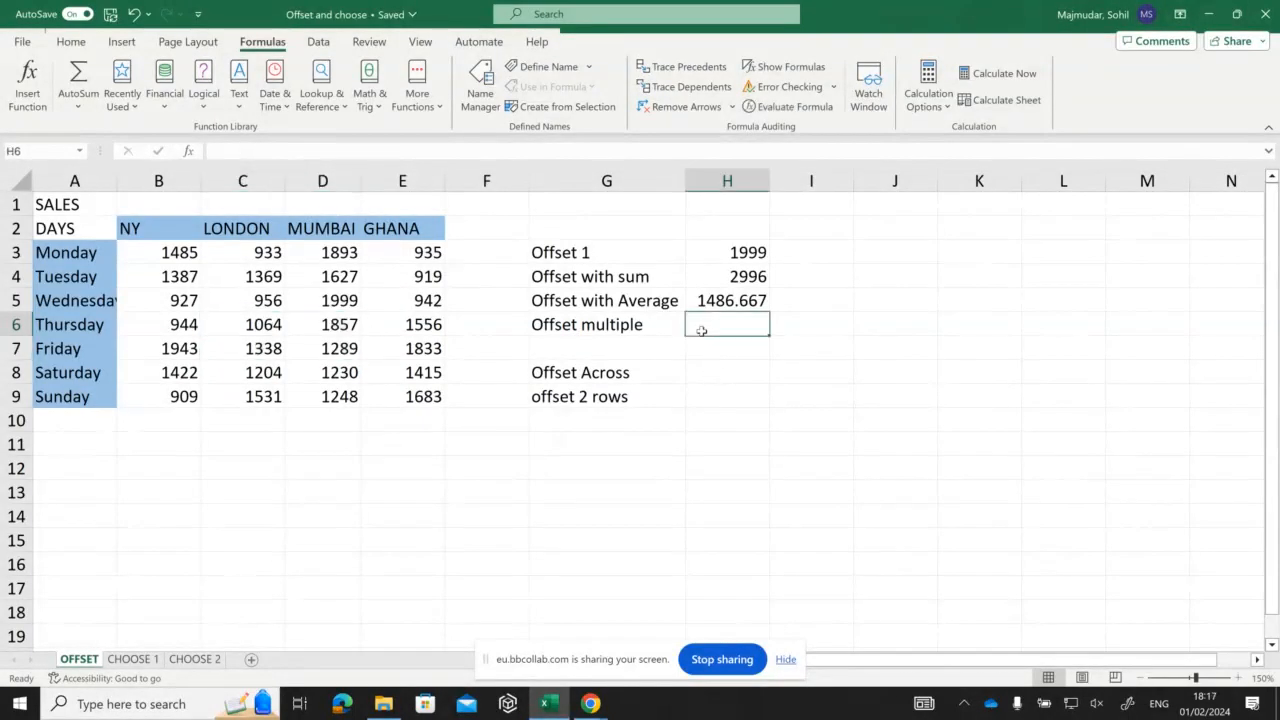
drag(263, 326, 318, 350)
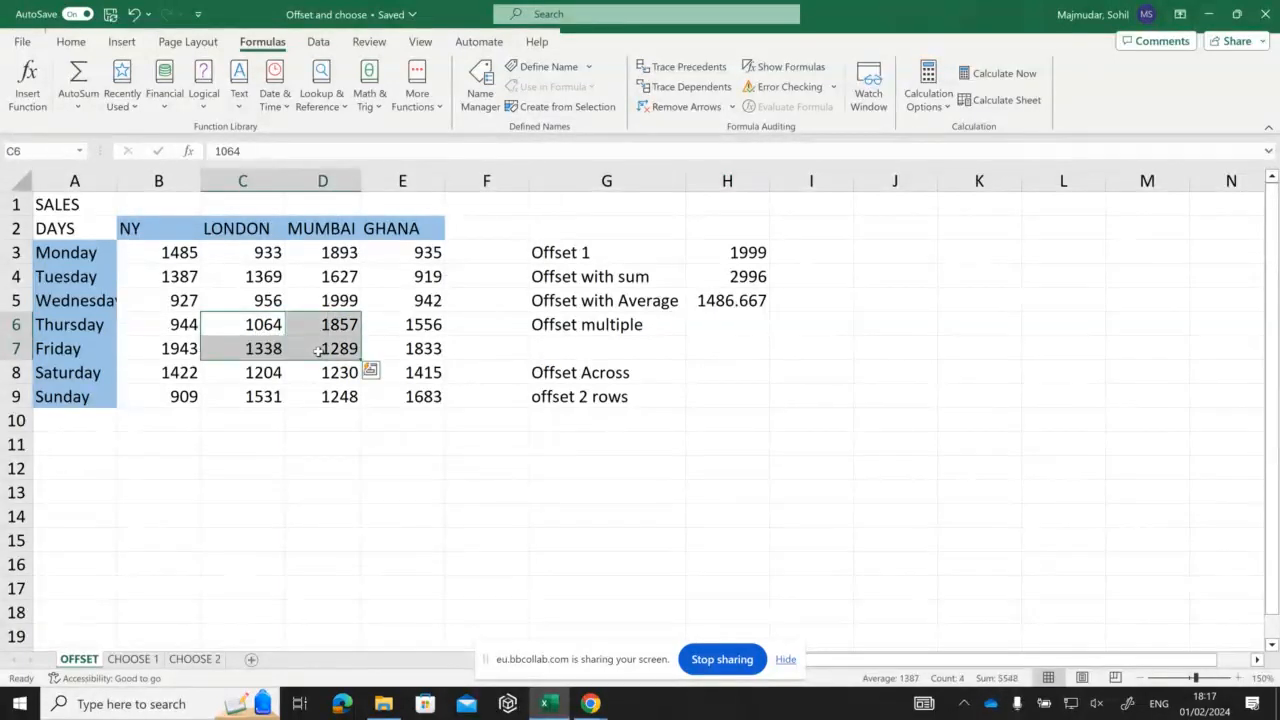
Enter the formula =OFFSET(A2,4,2,2,2) in cell H6 for Offset multiple and dismiss the spill notice.
click(716, 329)
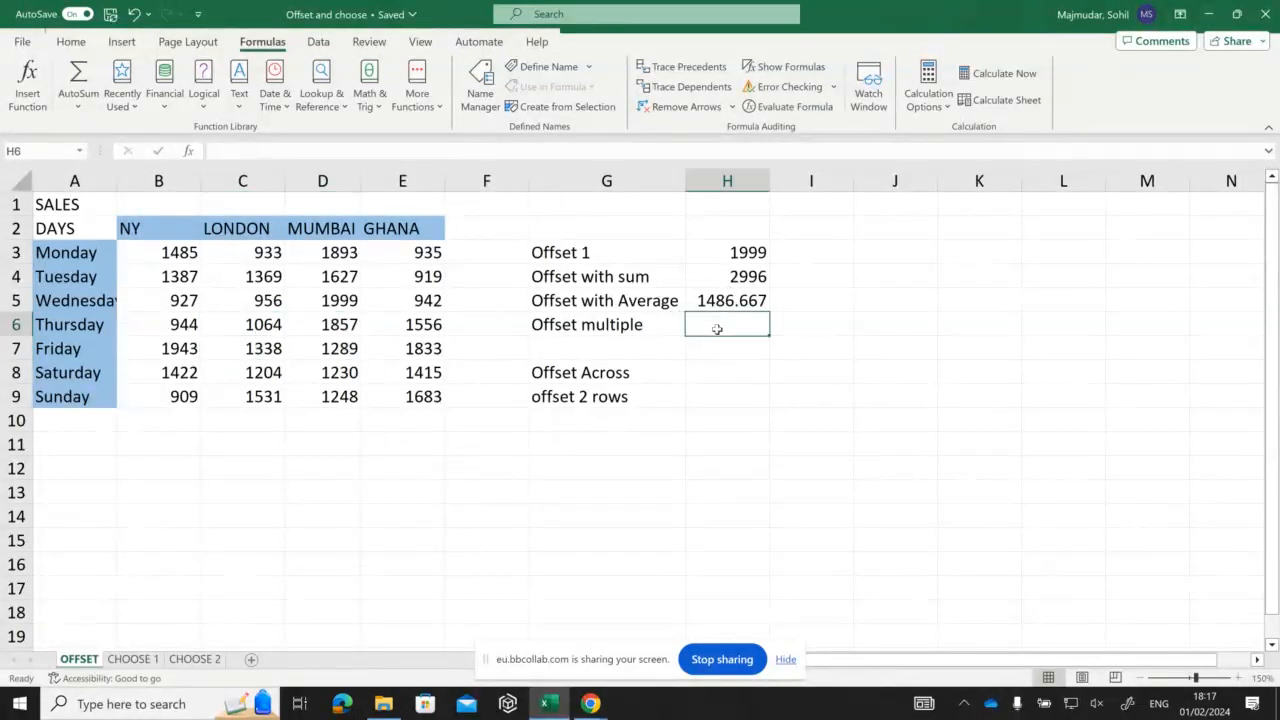
text(=offs)
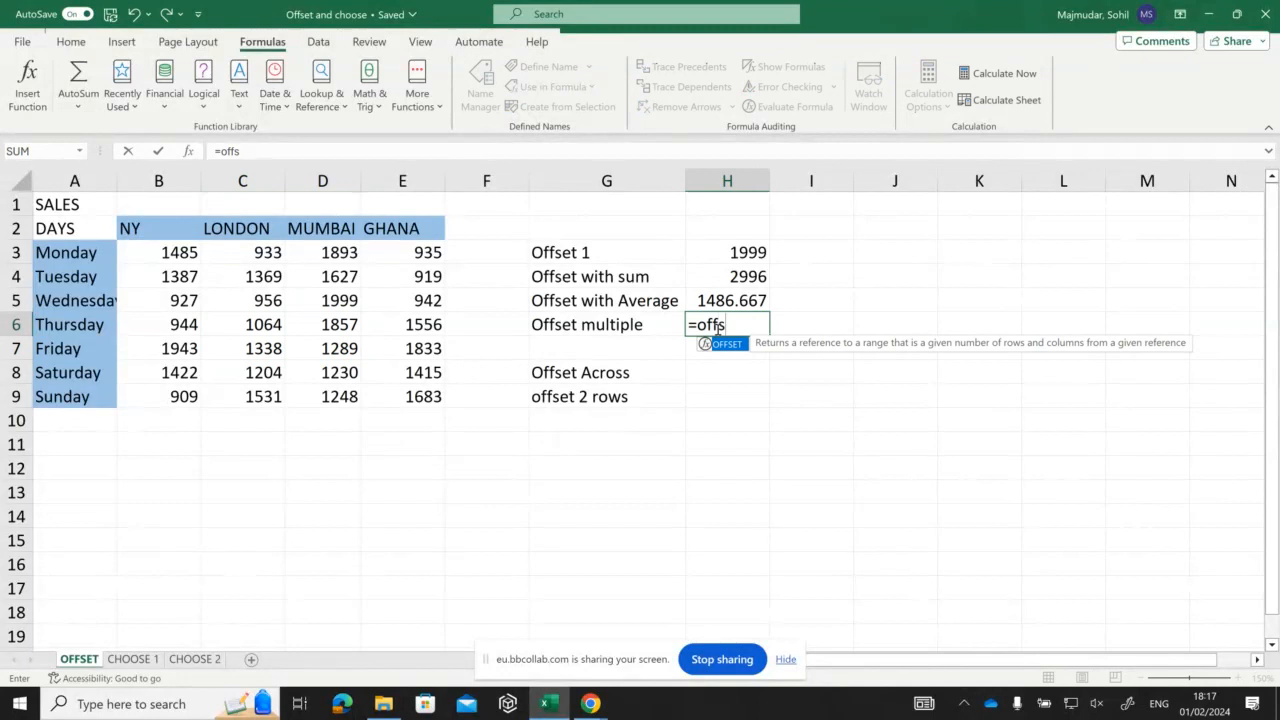
text(et()
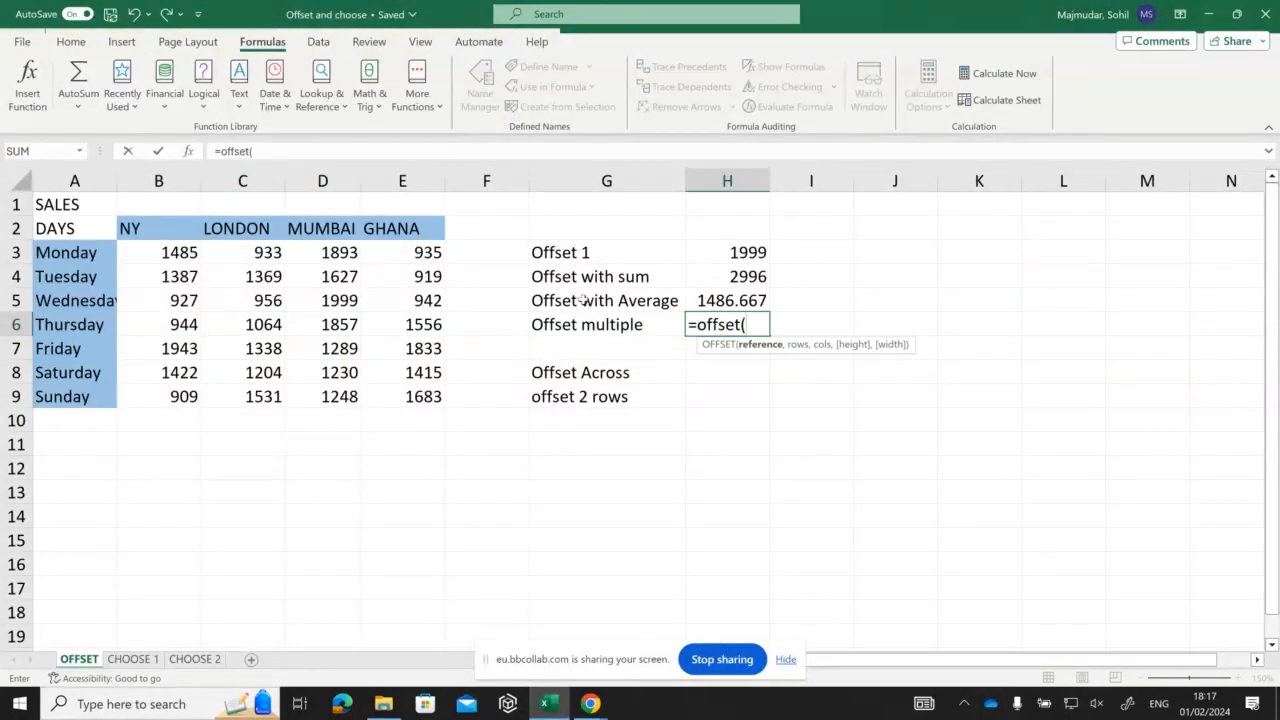
click(86, 224)
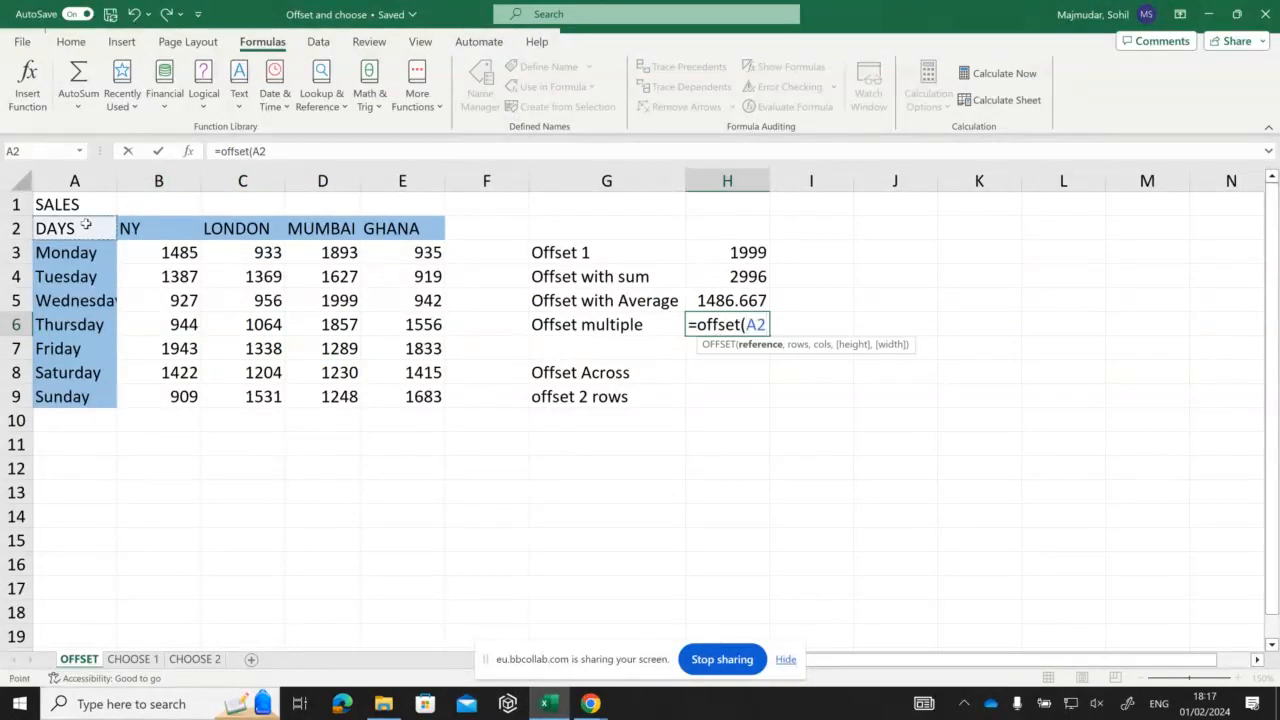
text(,)
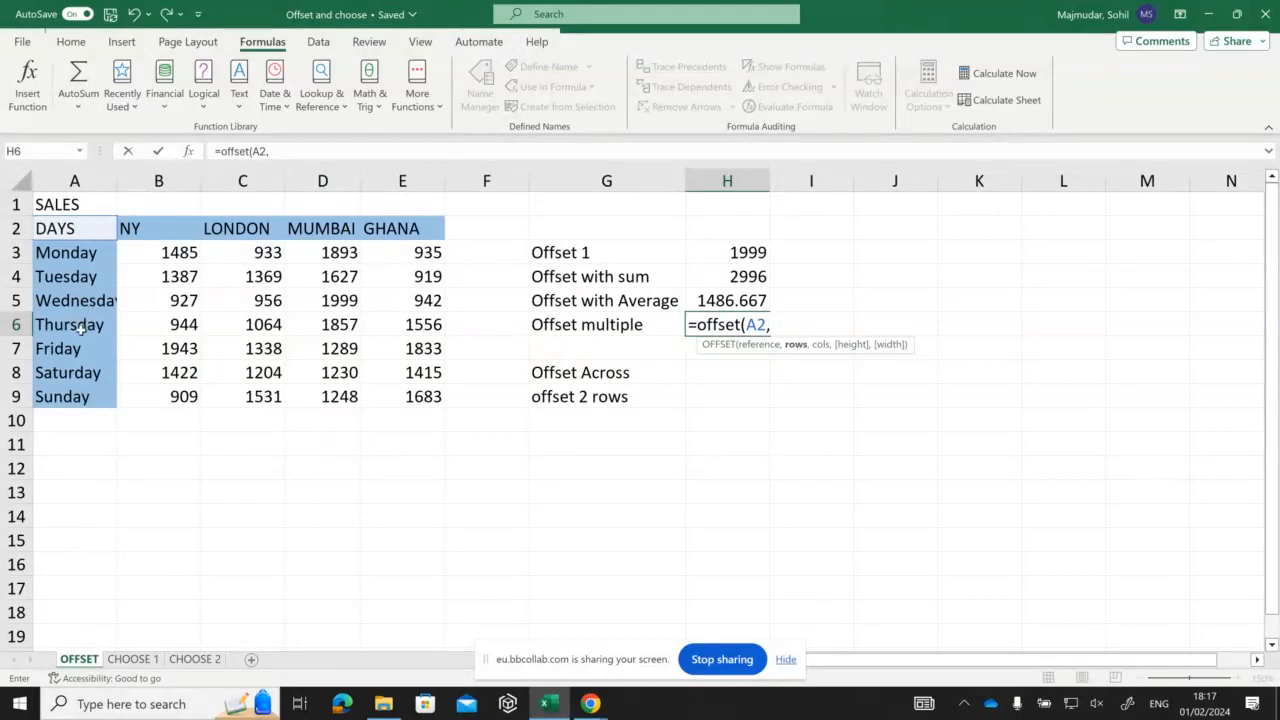
text(4,2,)
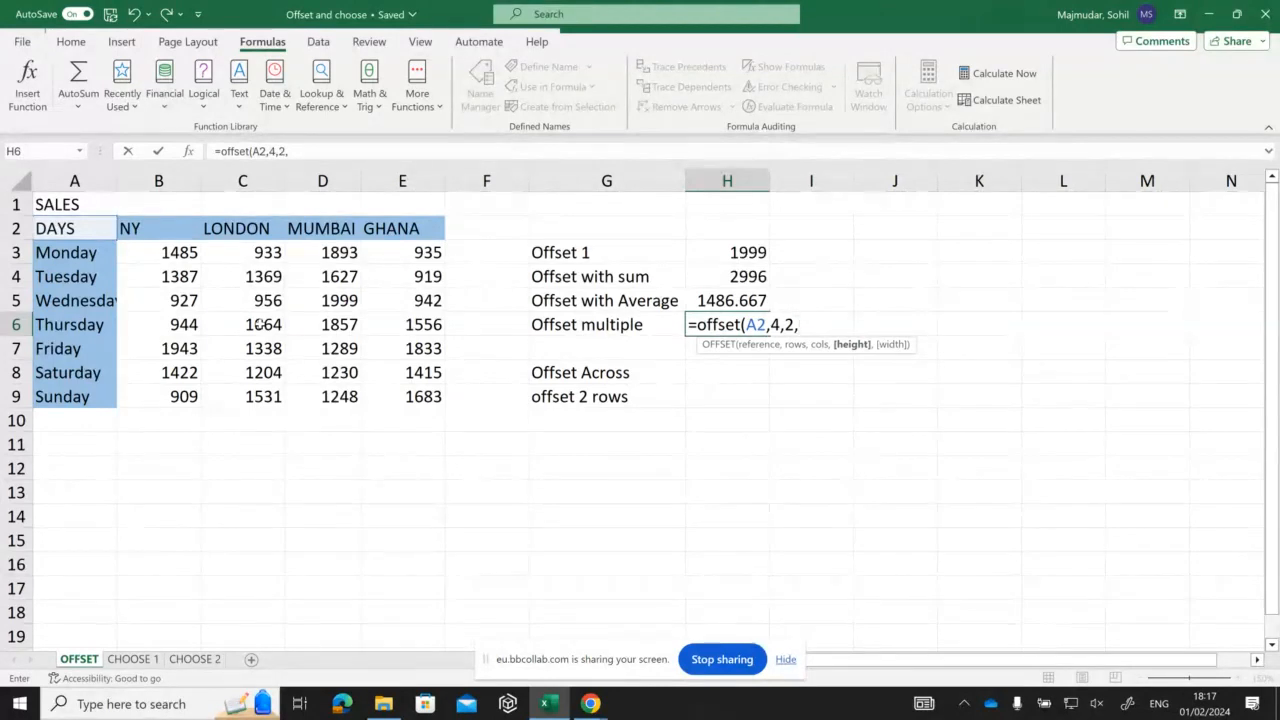
text(2)
text(,)
text(2)
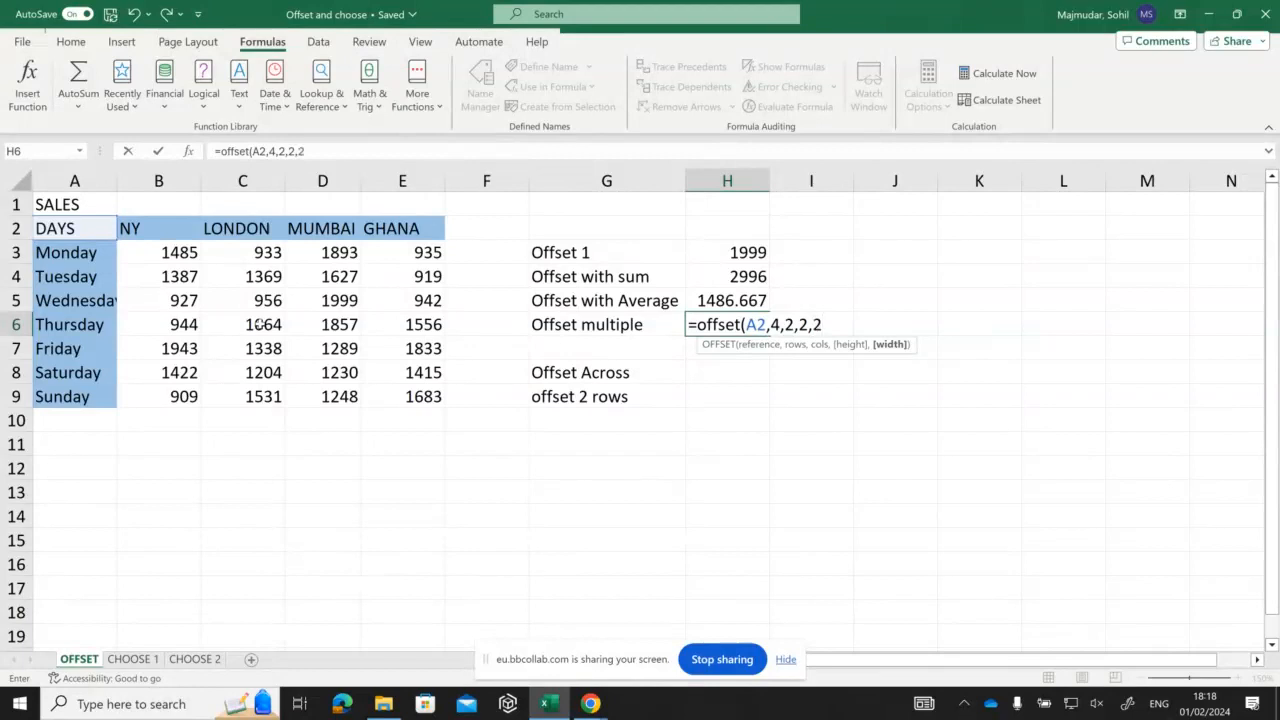
text())
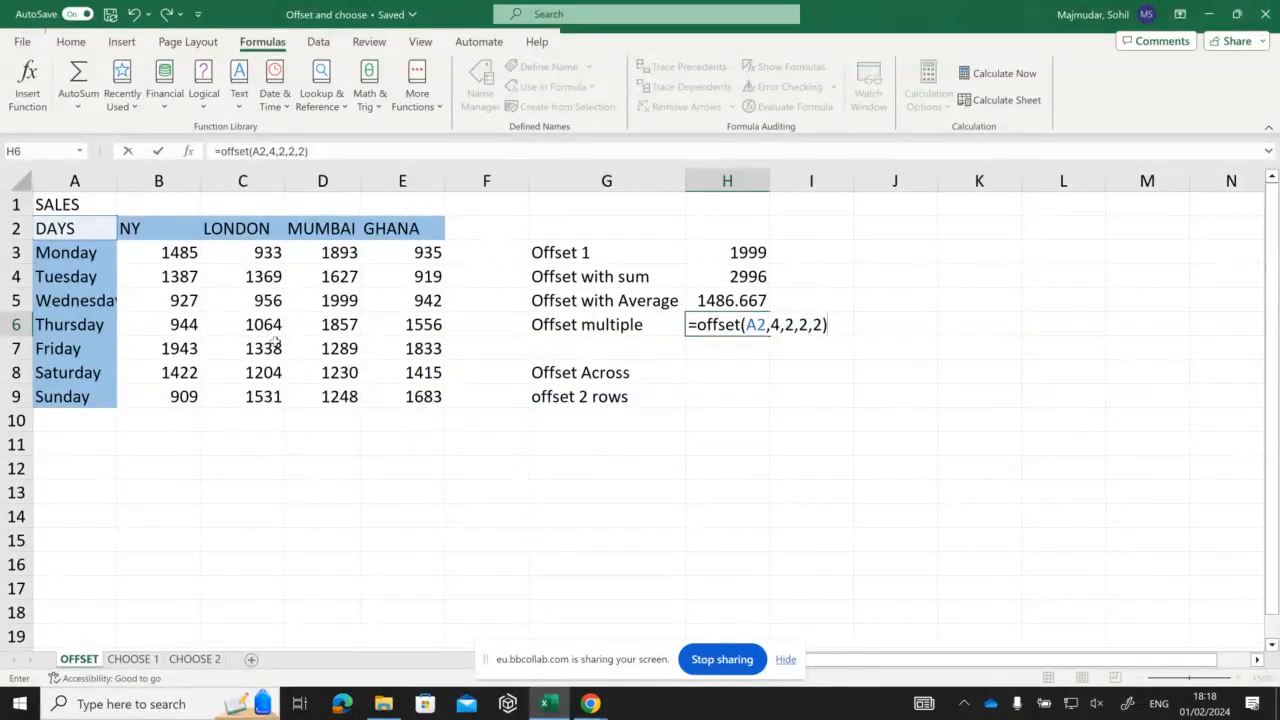
key(Return)
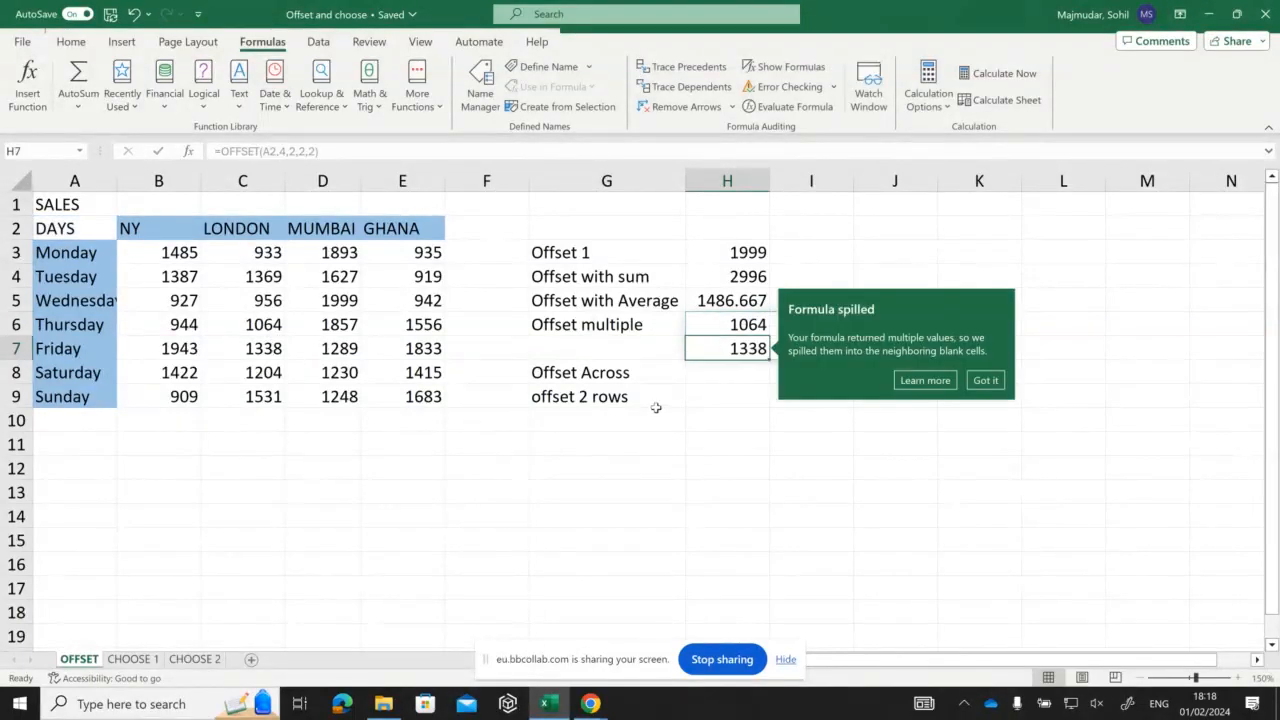
click(806, 411)
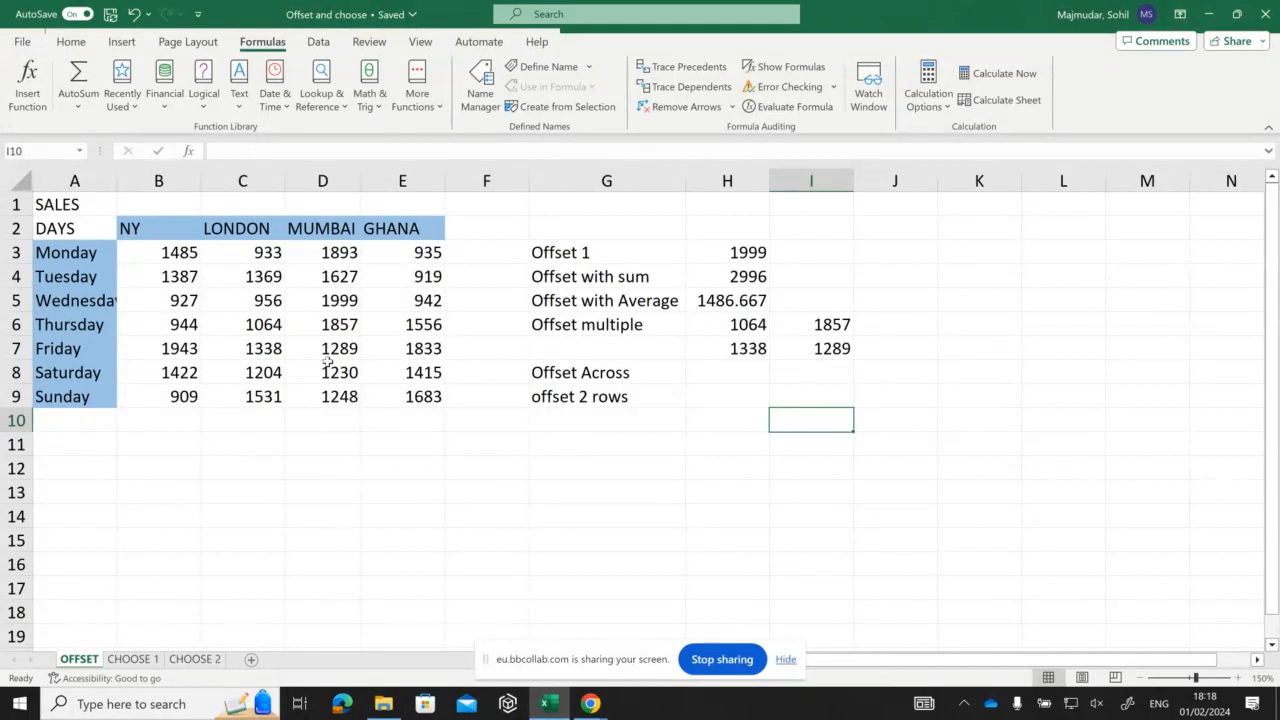
Examine possible ranges for Offset Across by highlighting C6:E6, C6:C9, C7:E7 and C5:E5 in the sales table.
click(740, 374)
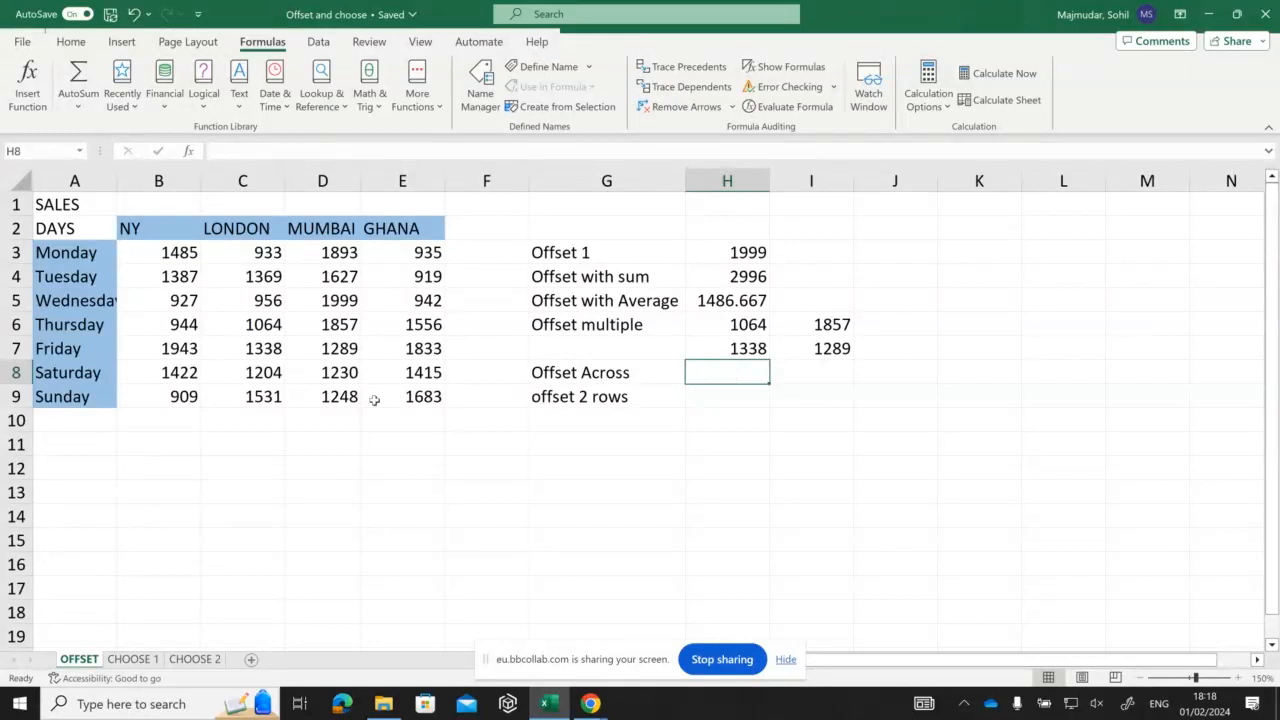
drag(265, 324, 410, 324)
drag(268, 324, 260, 397)
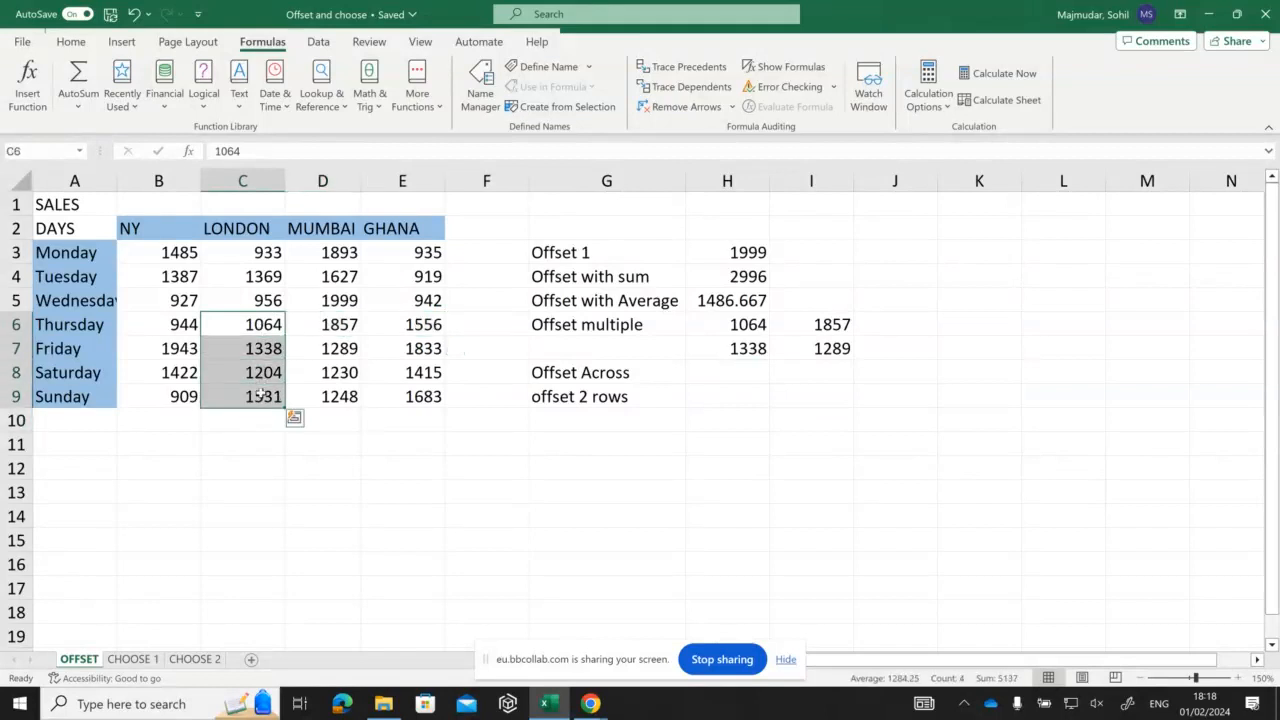
click(717, 371)
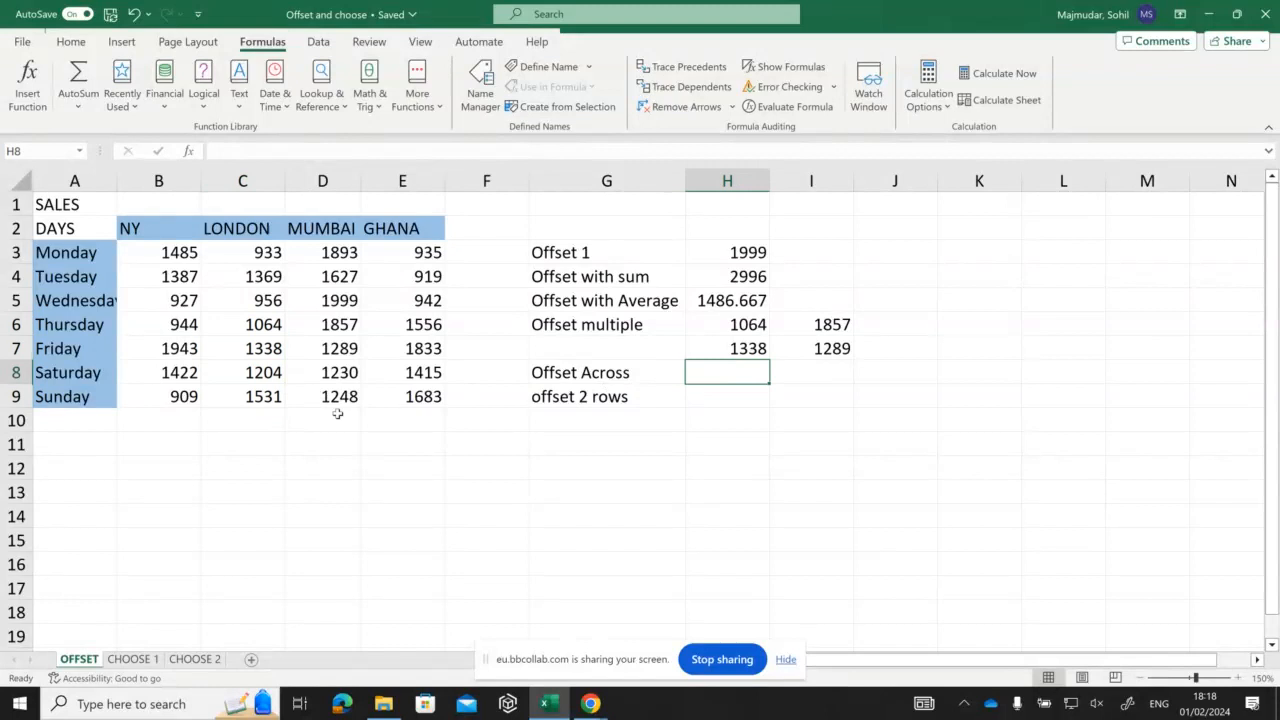
drag(262, 348, 397, 348)
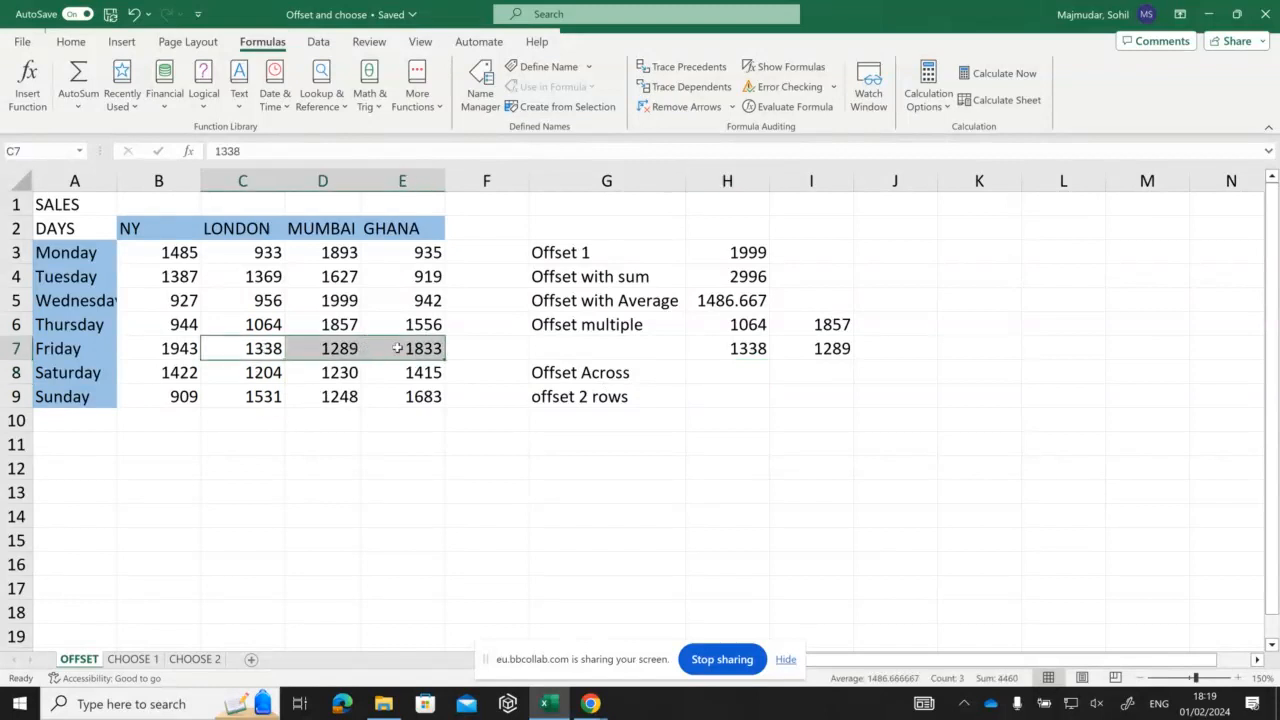
drag(254, 300, 393, 308)
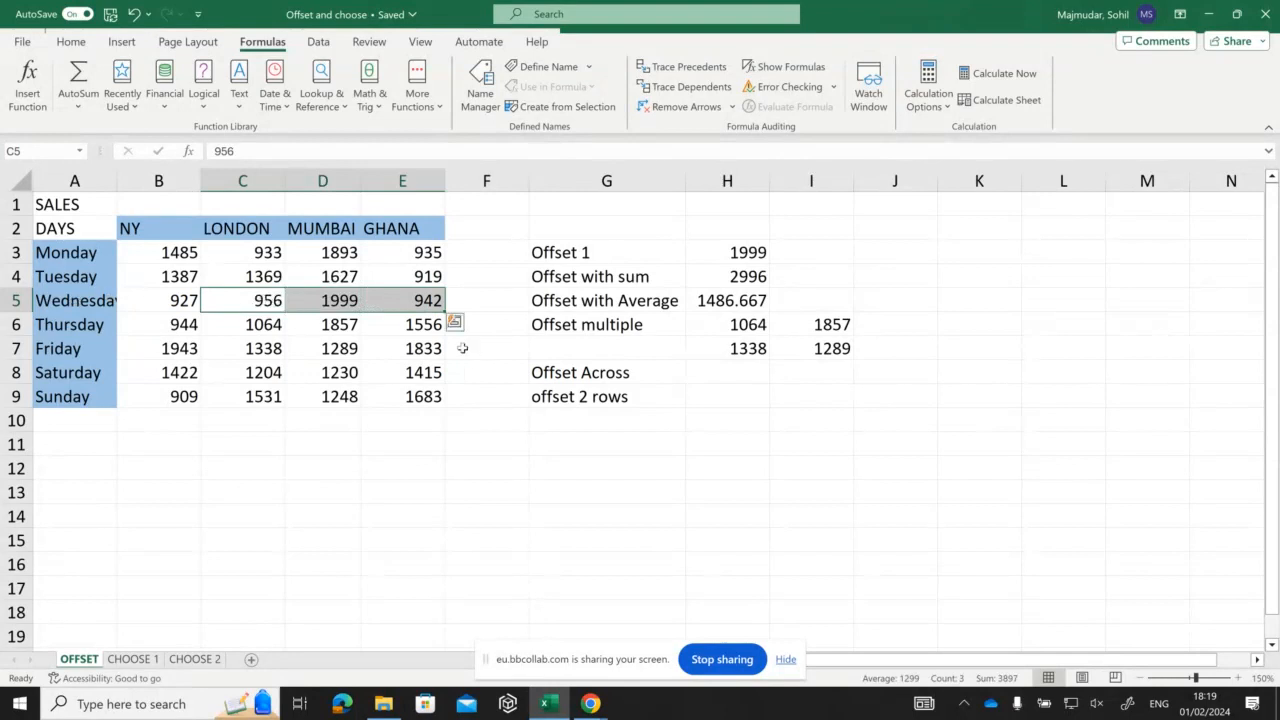
Enter the formula =OFFSET(A2,3,2,1,3) in cell H8 for Offset Across.
click(719, 373)
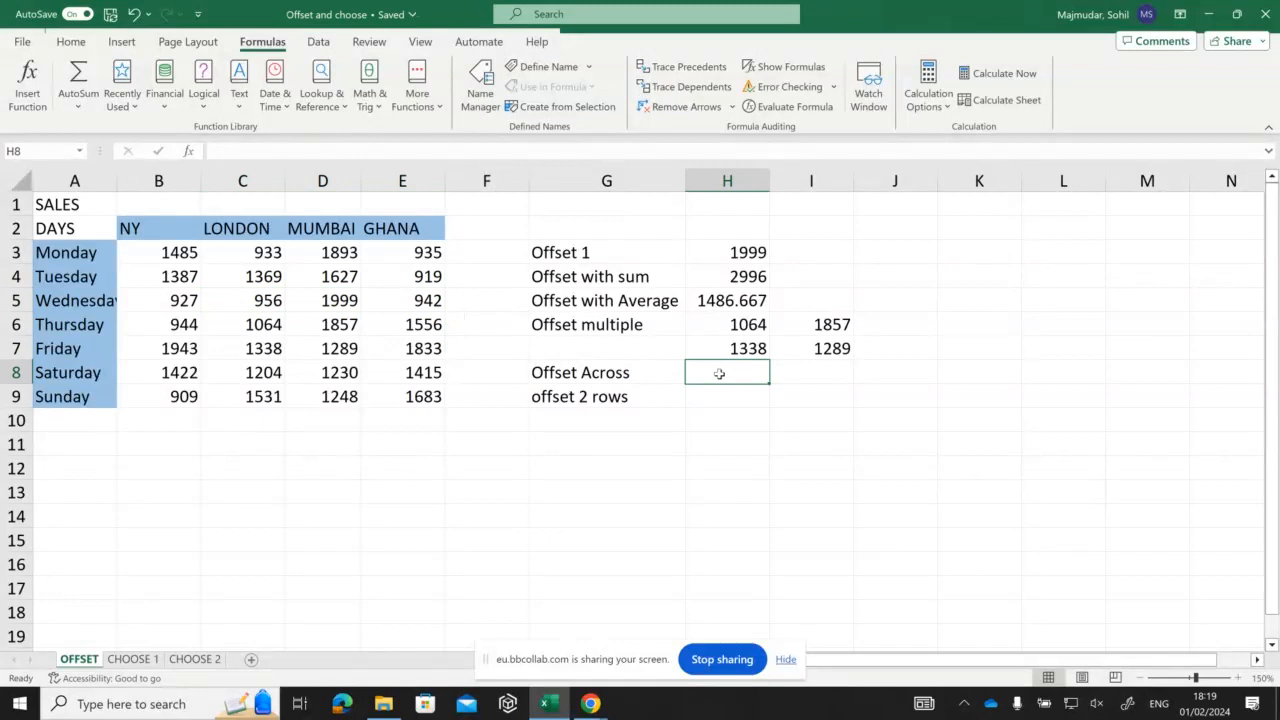
text(=of)
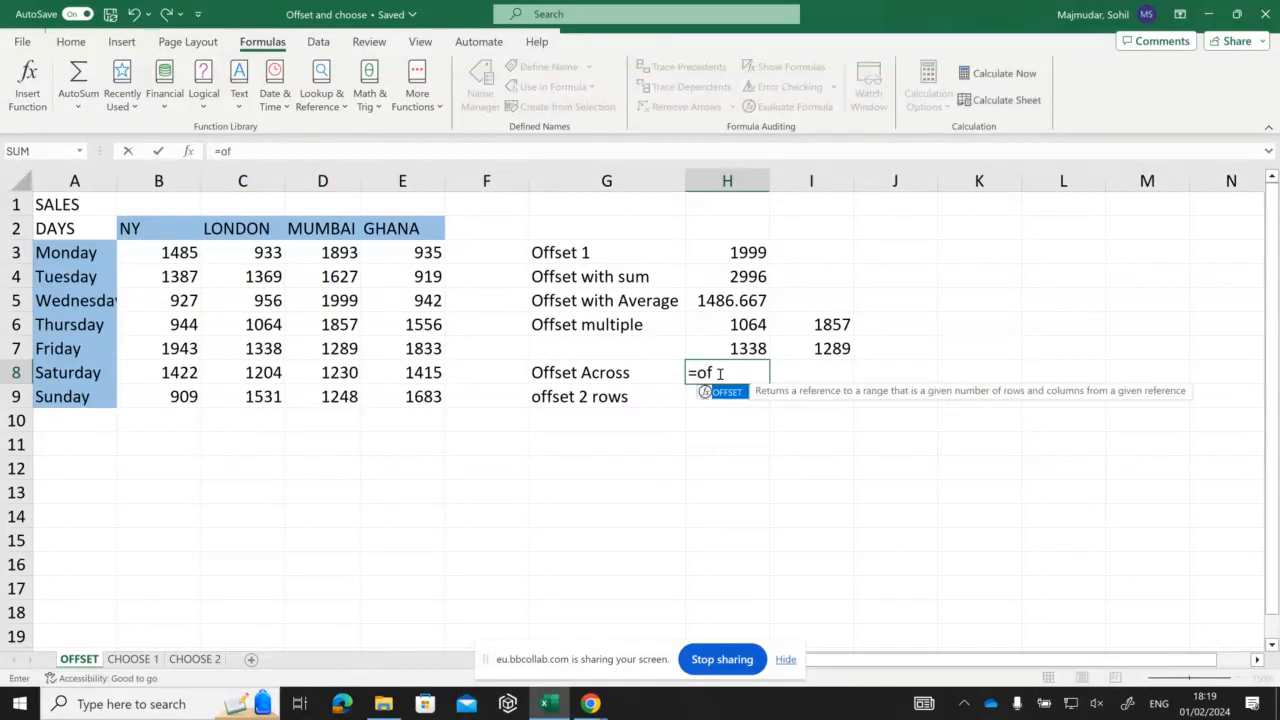
text(fset()
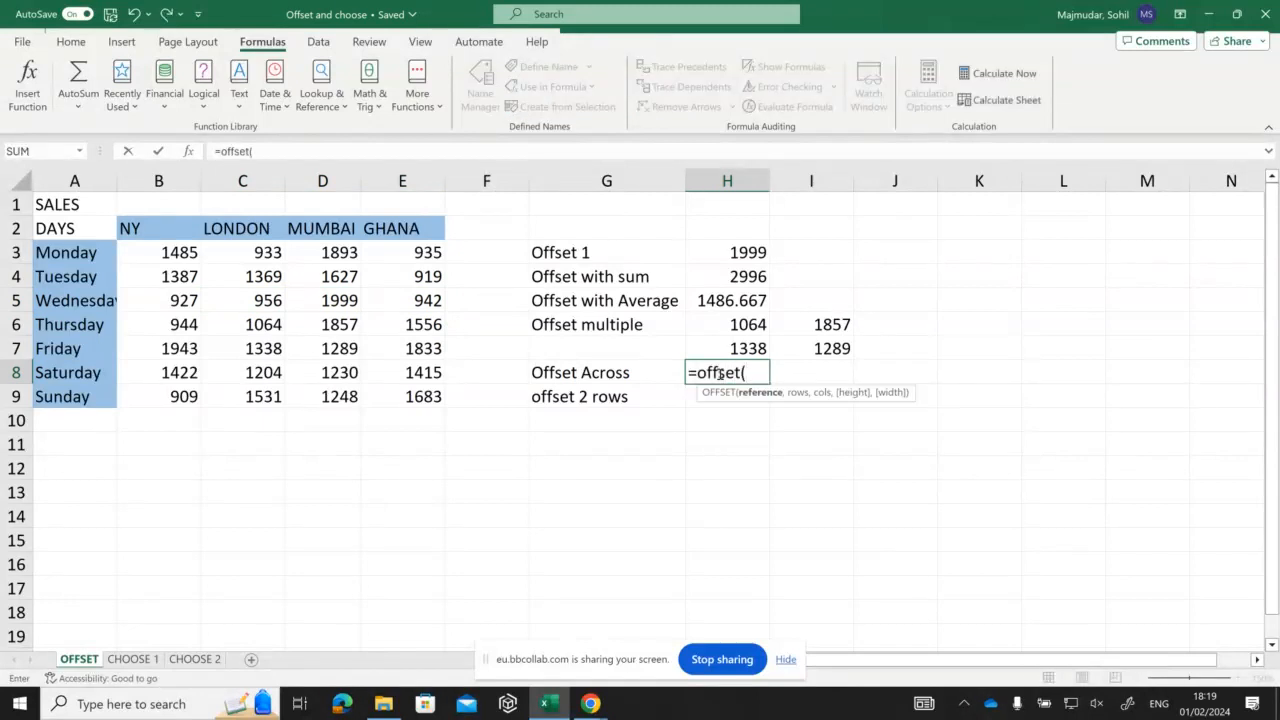
click(57, 229)
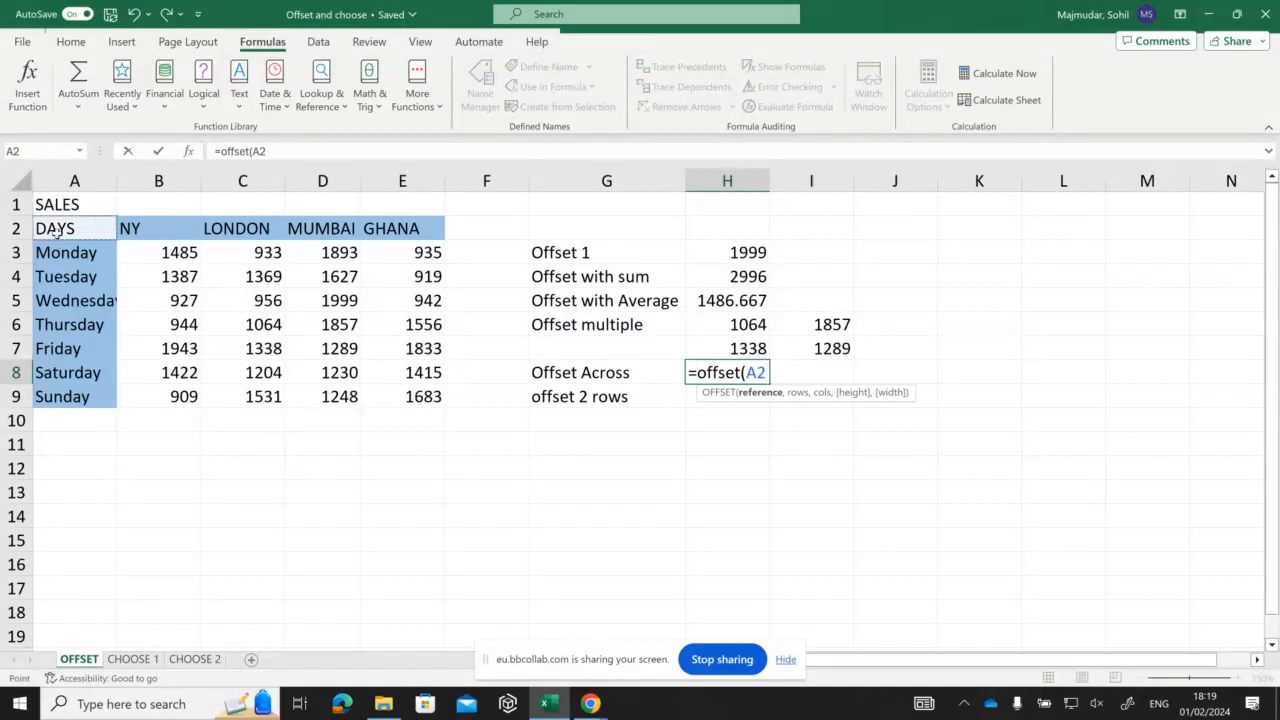
text(,)
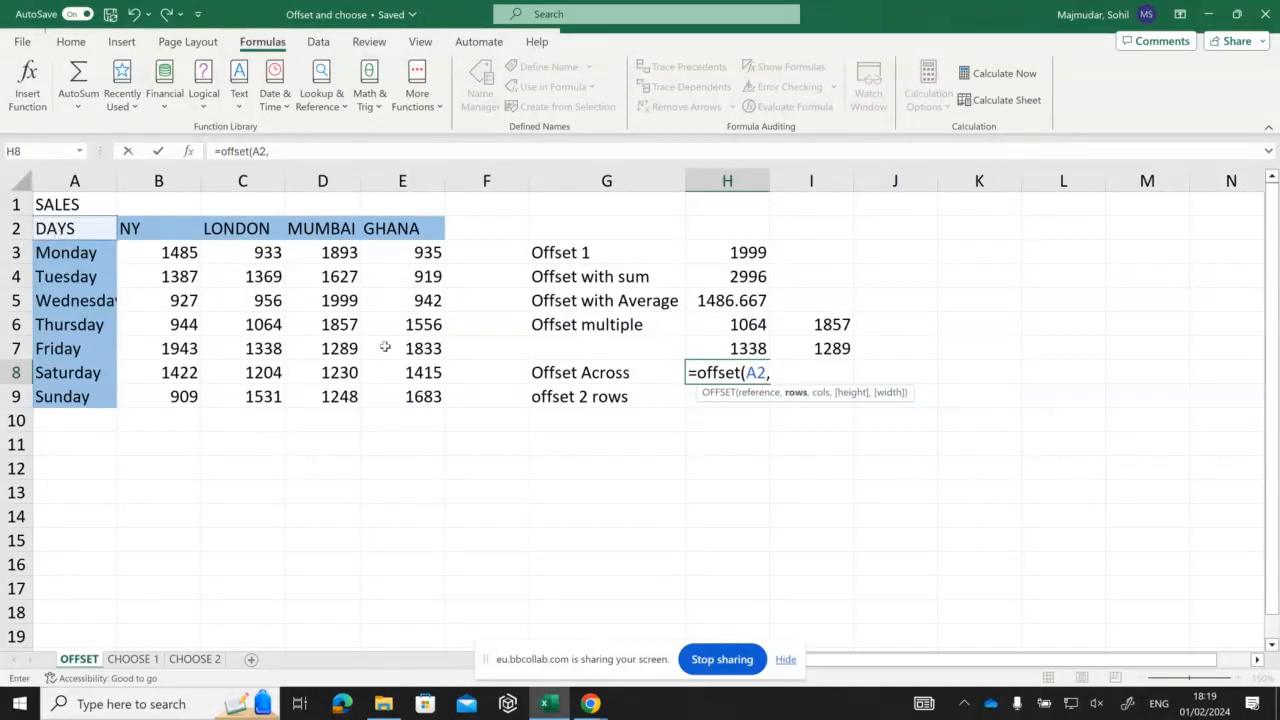
text(3,)
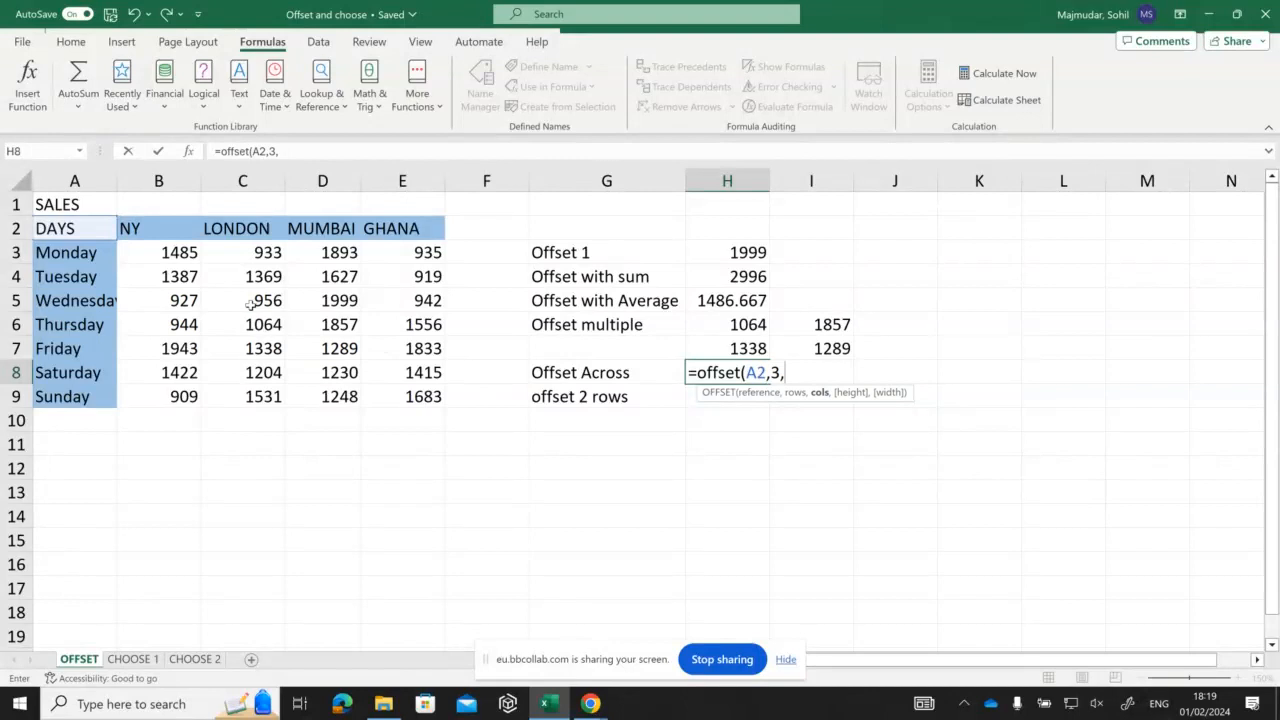
text(2,)
text(1,3)
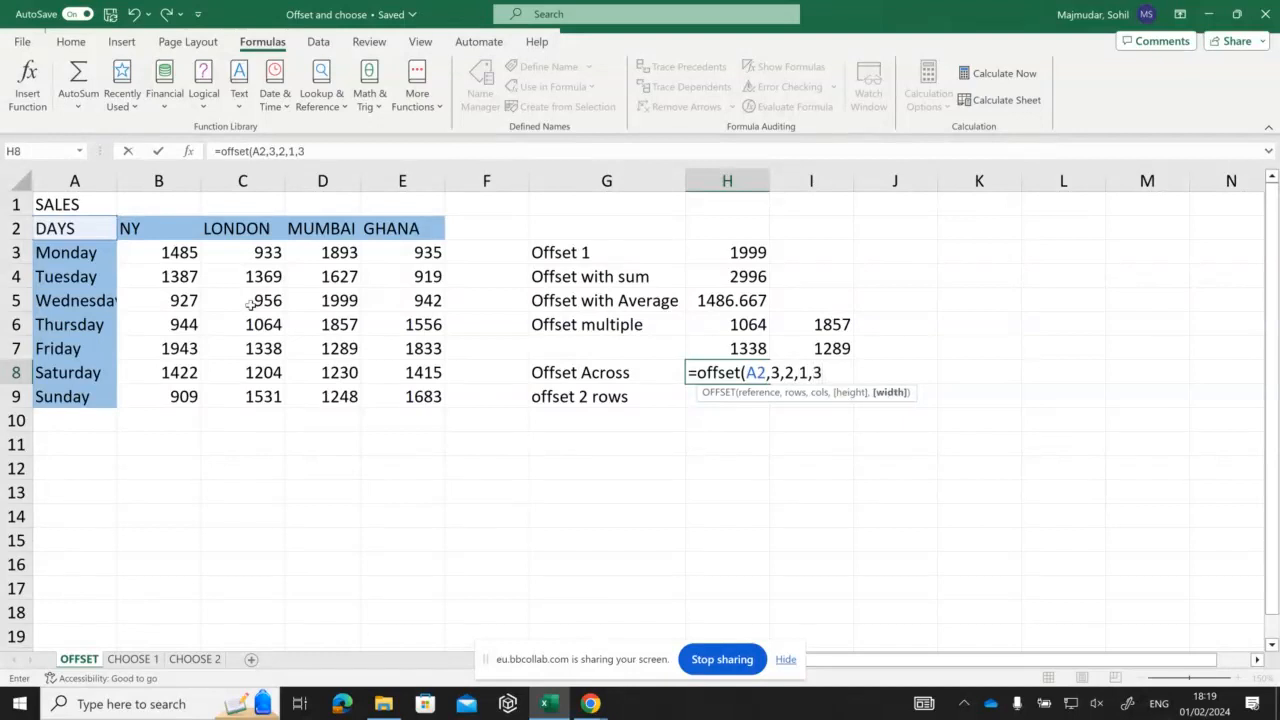
text())
key(Return)
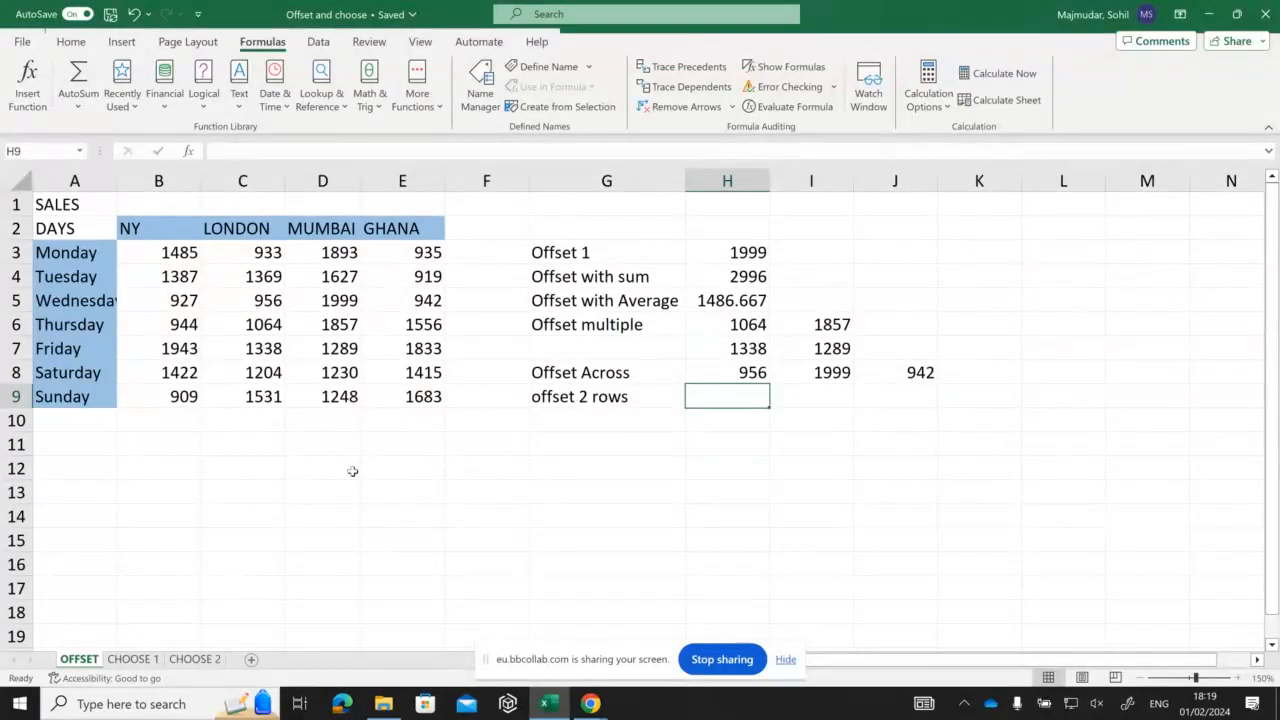
Switch to the Chrome window showing the Advanced Computer Apps Collaborate session.
mouse_move(586, 708)
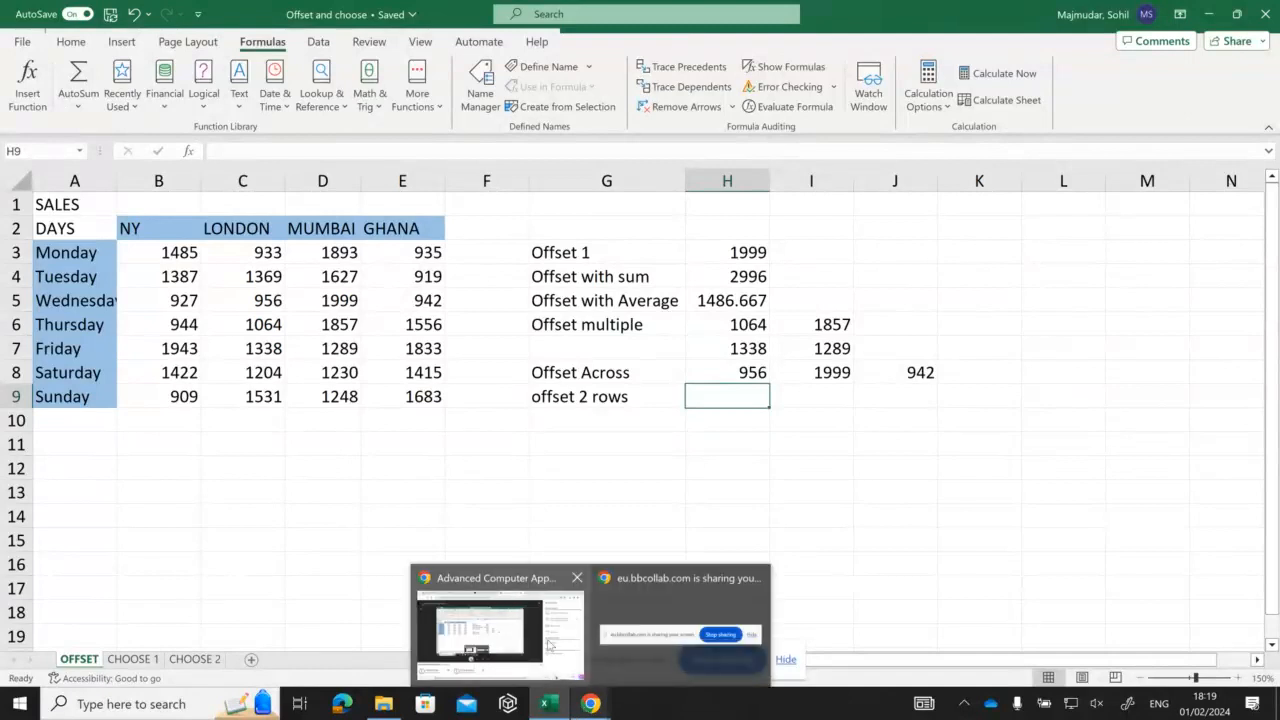
click(480, 628)
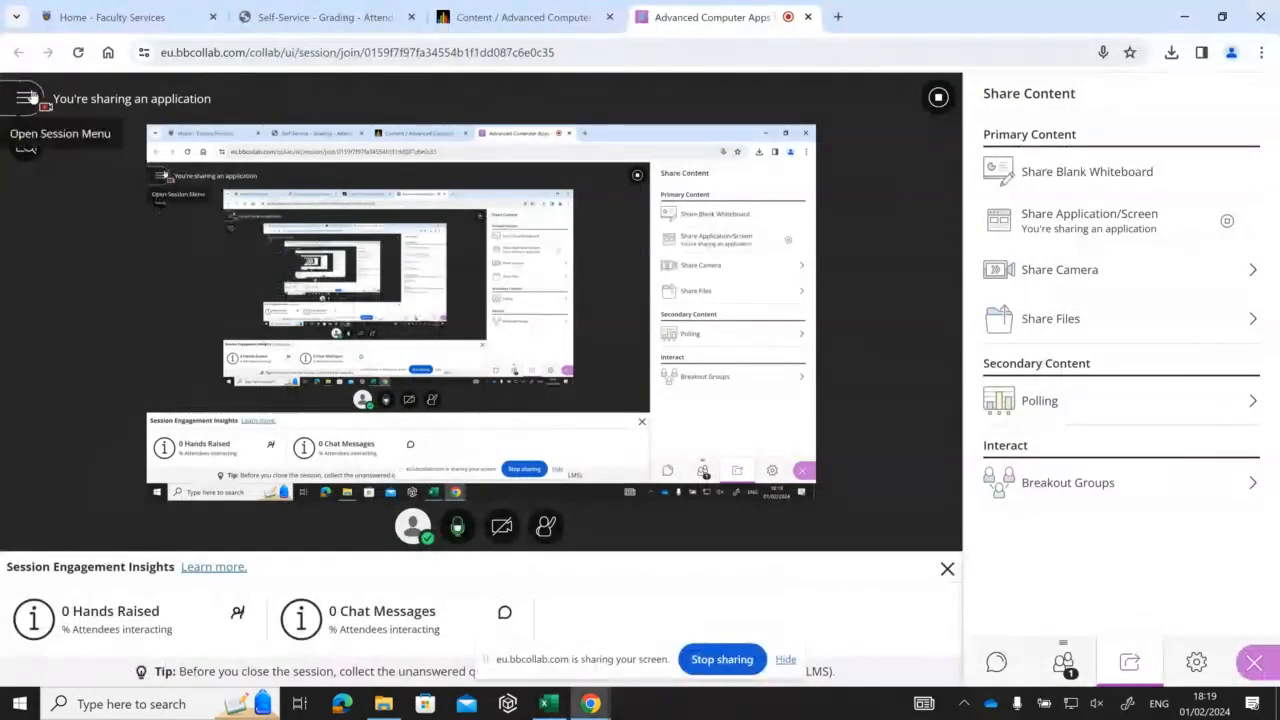